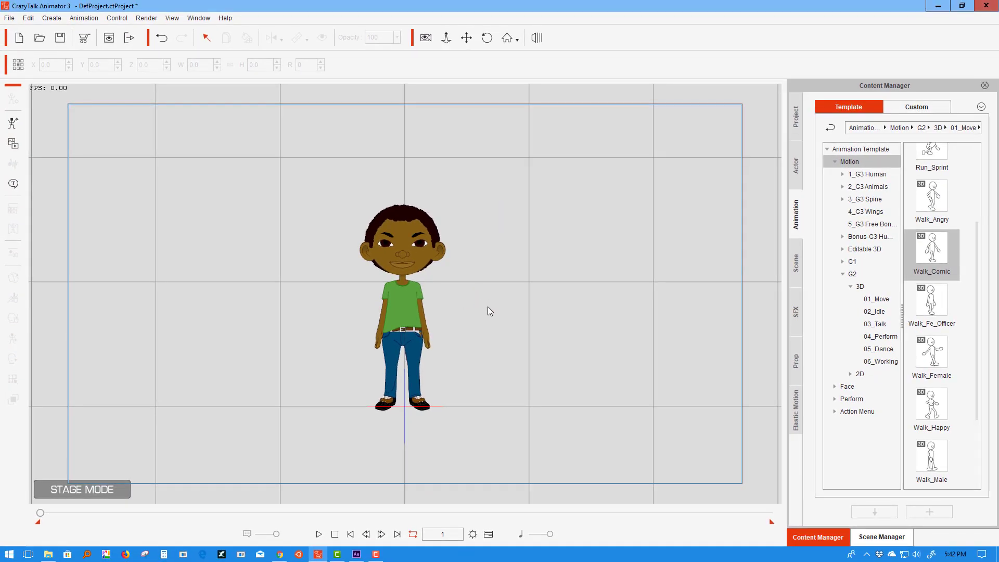
Select the boy character and adjust his Z depth with the mouse wheel to 240.
click(398, 311)
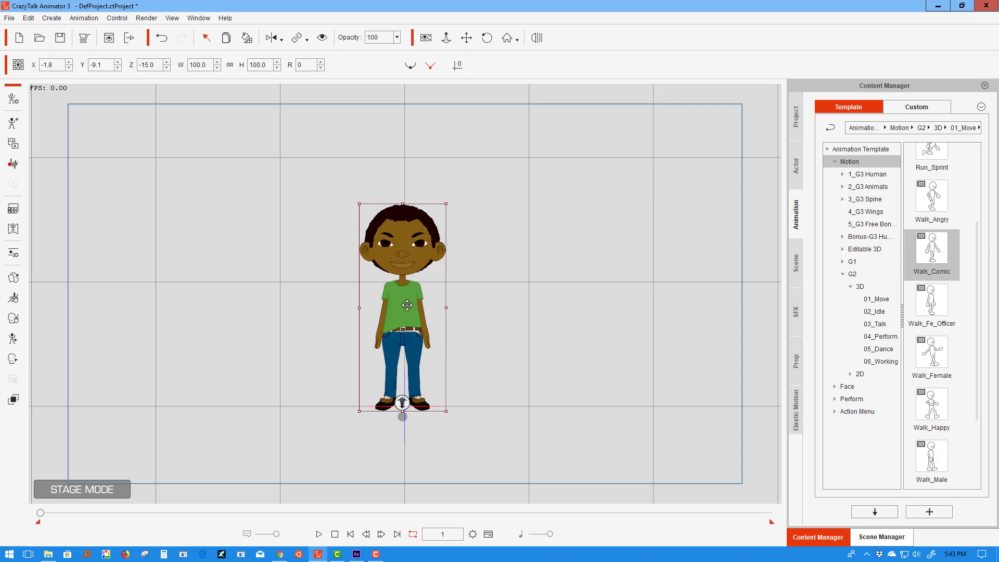
scroll(405, 302, down, 4)
scroll(405, 302, down, 14)
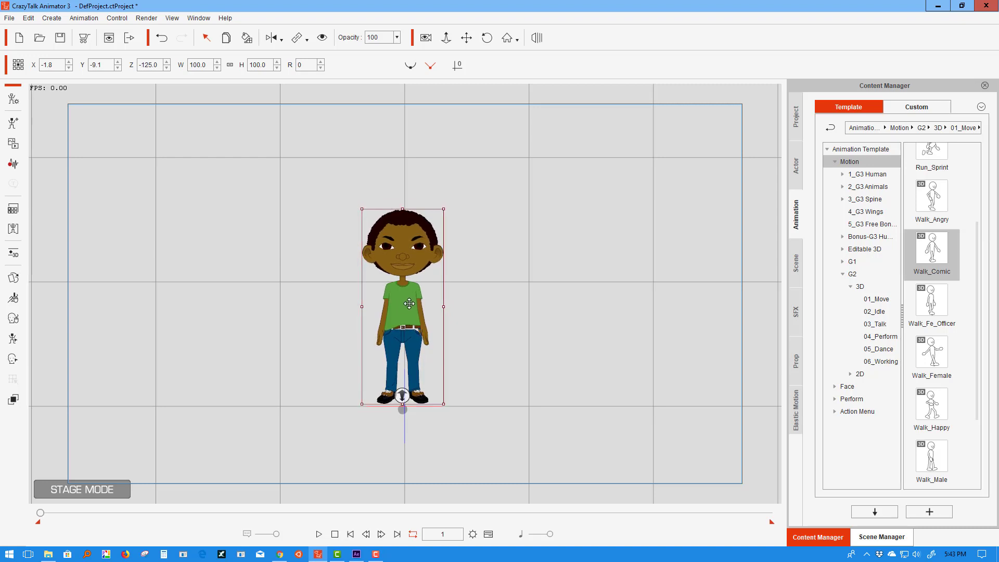
scroll(407, 302, down, 14)
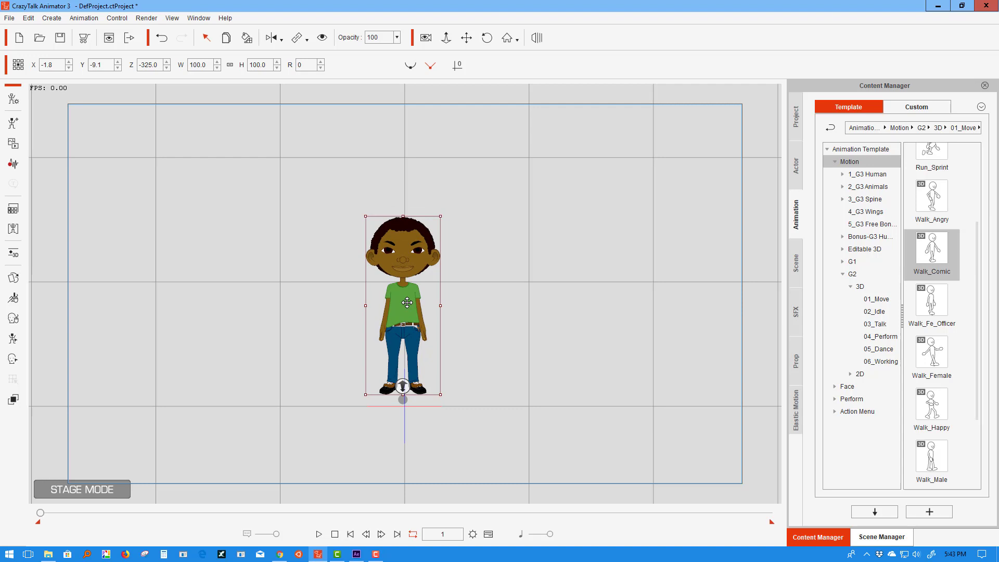
scroll(407, 302, up, 20)
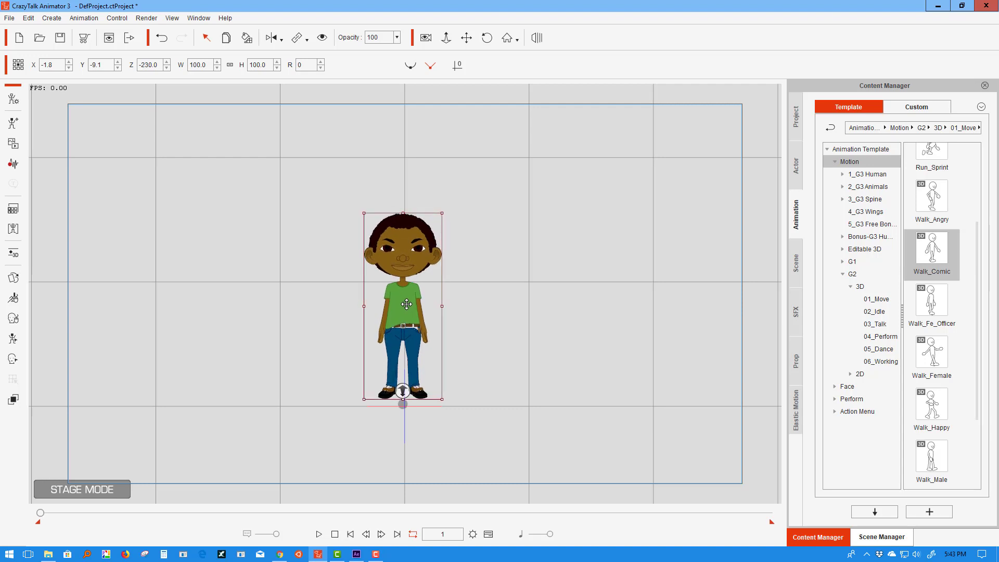
scroll(406, 306, up, 20)
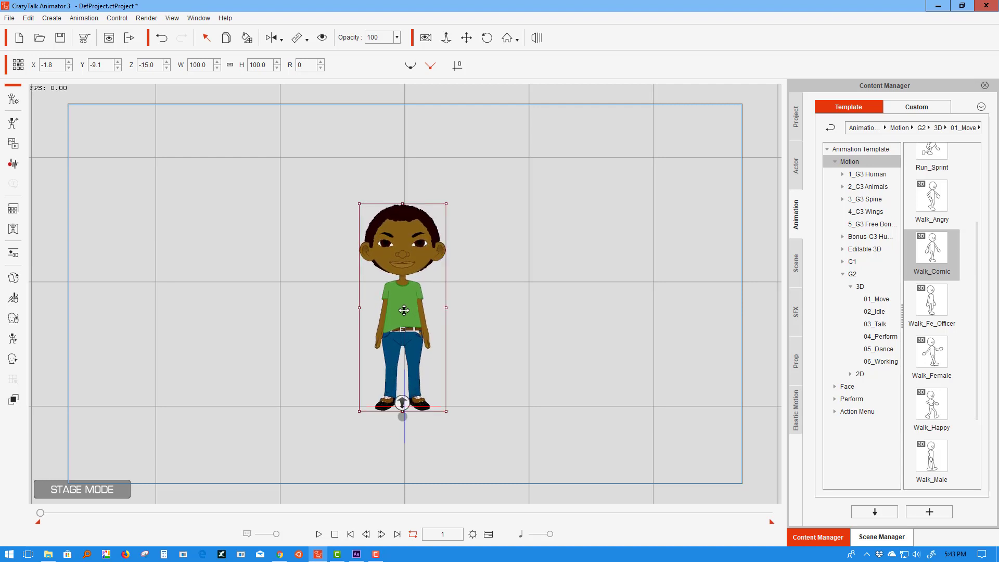
scroll(446, 330, up, 12)
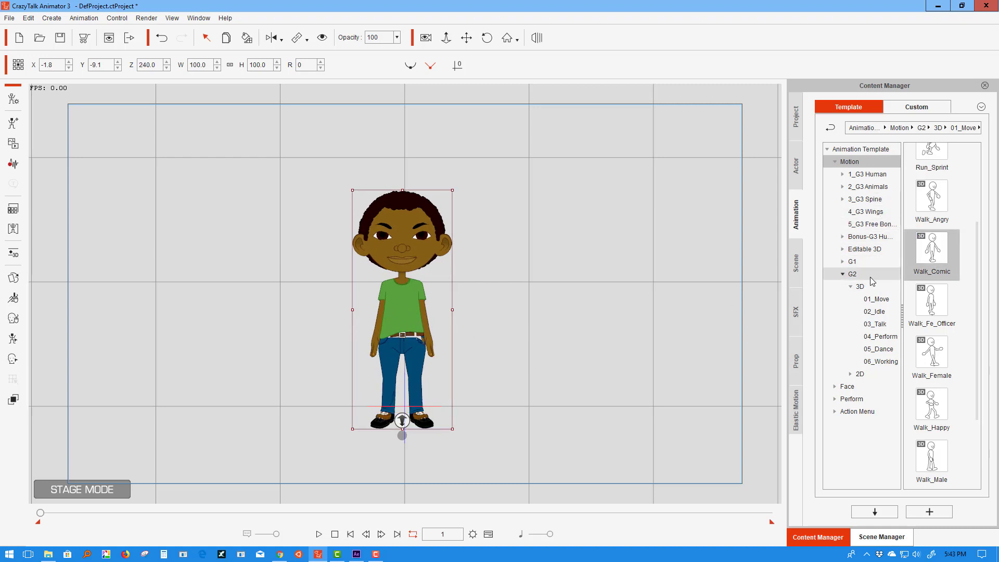
Apply the 05_Dance MJ motion to the boy, pull the end marker earlier, and preview it.
click(883, 348)
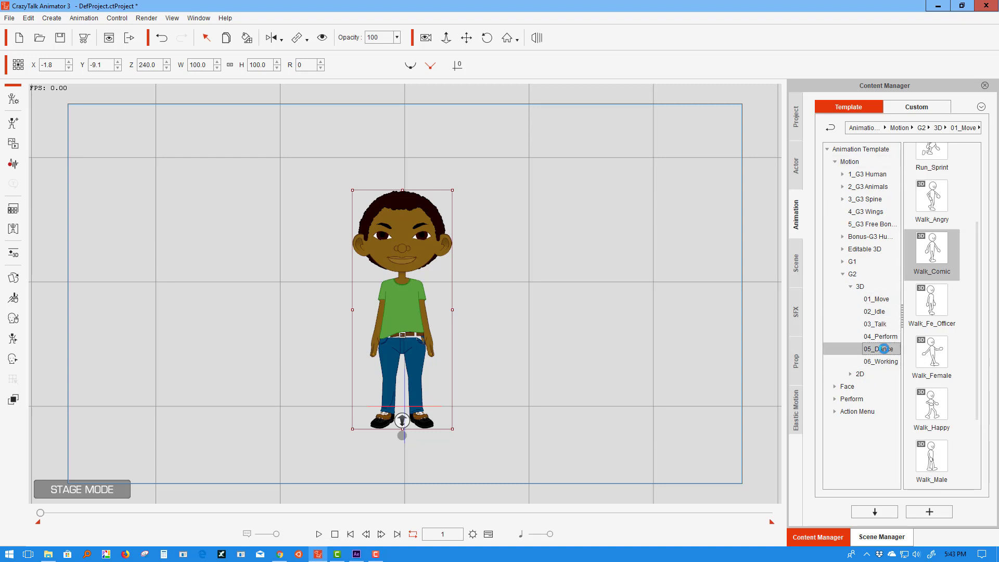
drag(935, 321, 403, 315)
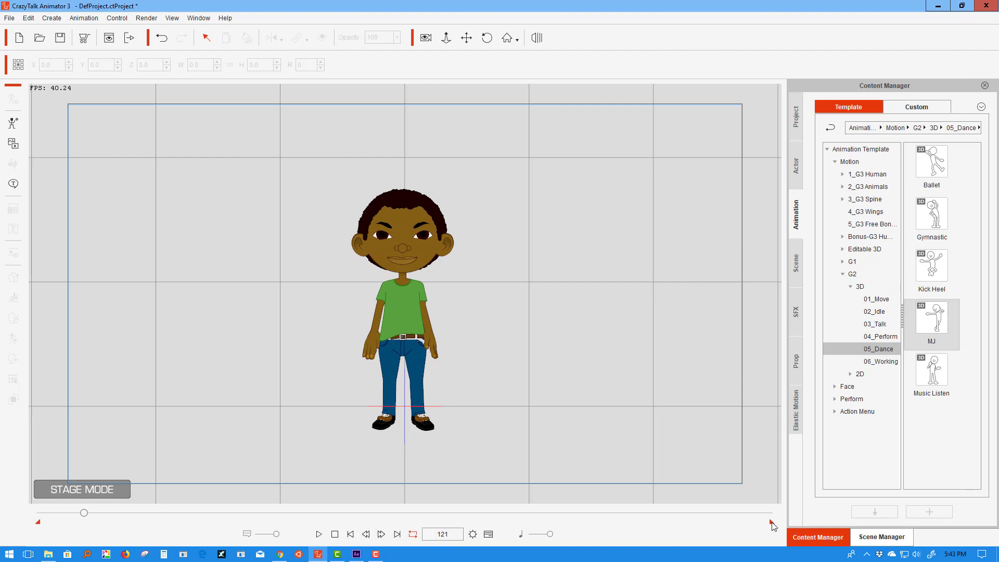
drag(771, 521, 88, 525)
click(350, 536)
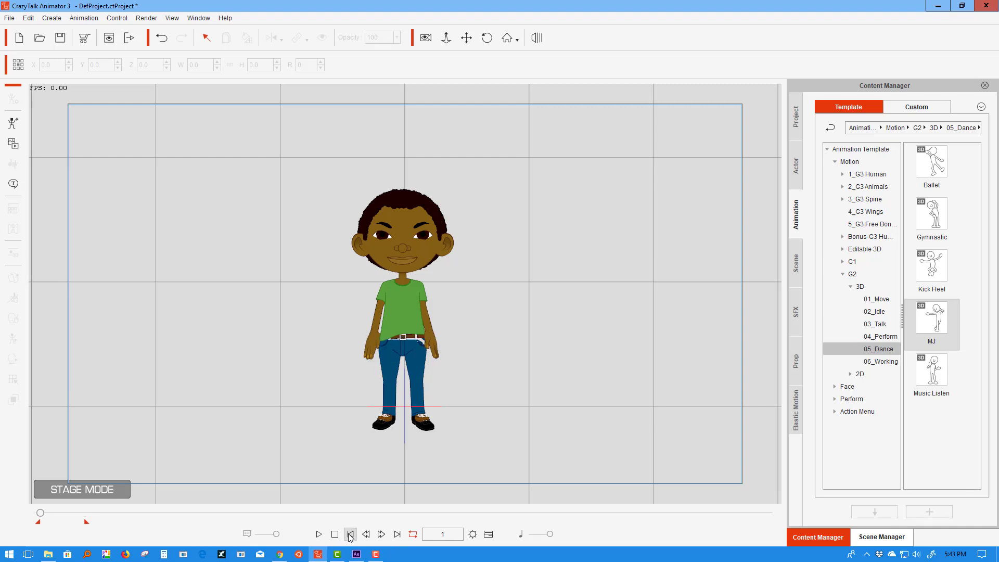
click(319, 535)
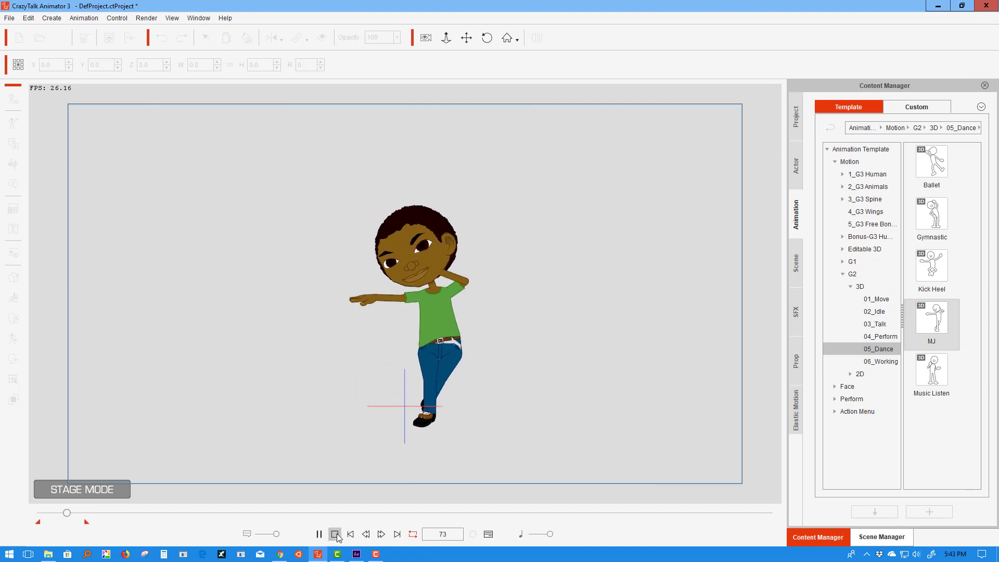
click(335, 535)
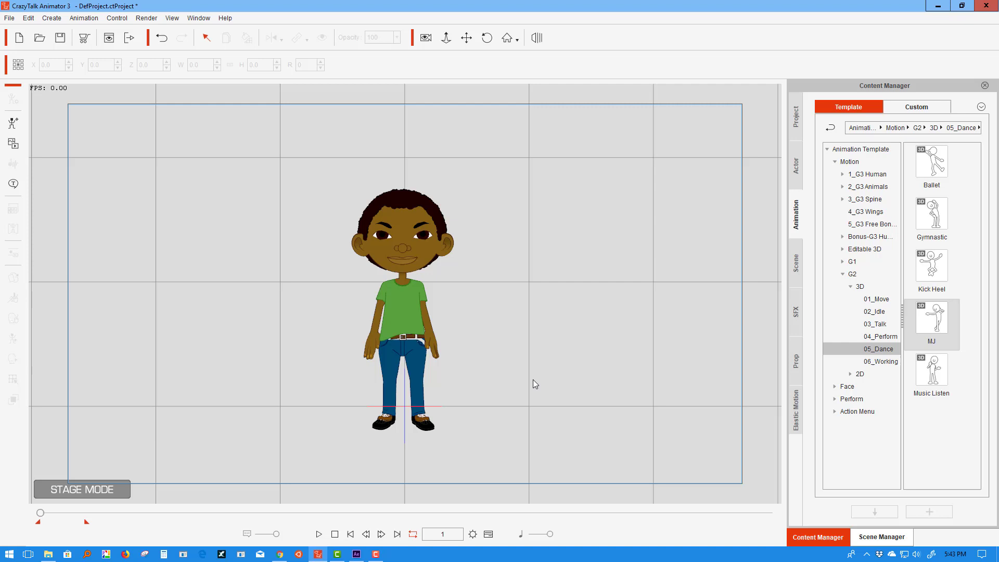
In Render Settings, set the Image output format to a PNG sequence.
click(130, 38)
click(653, 76)
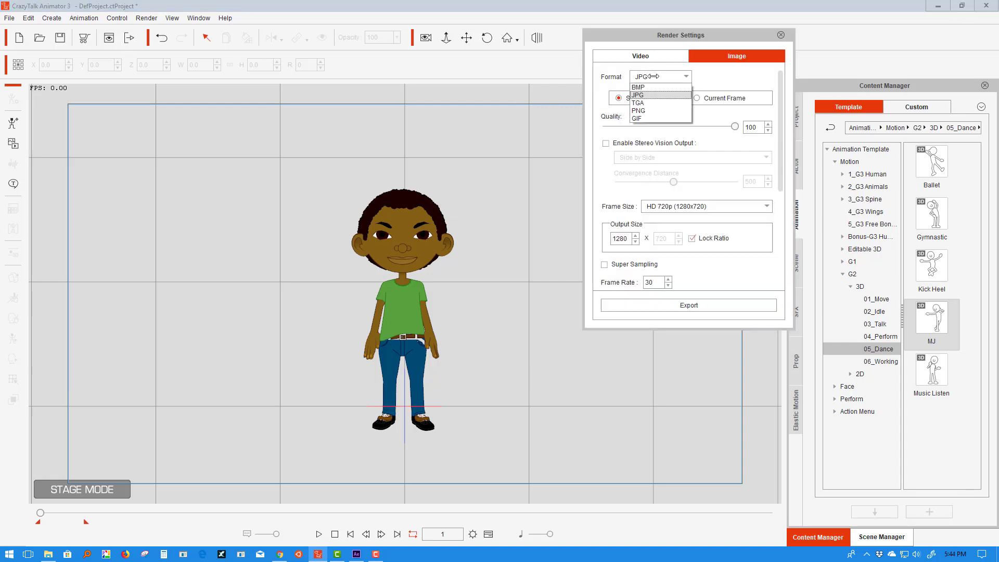
click(645, 110)
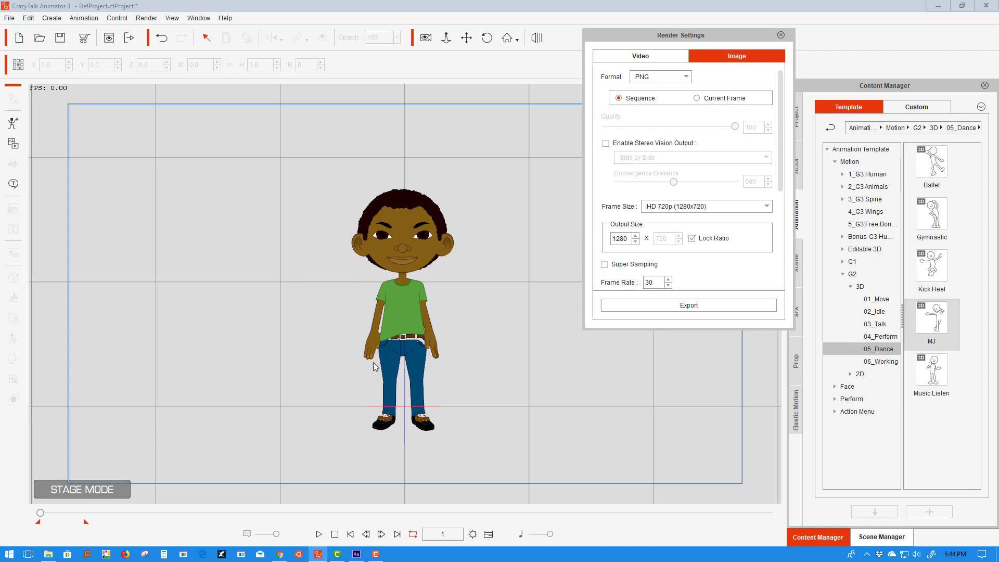
click(686, 77)
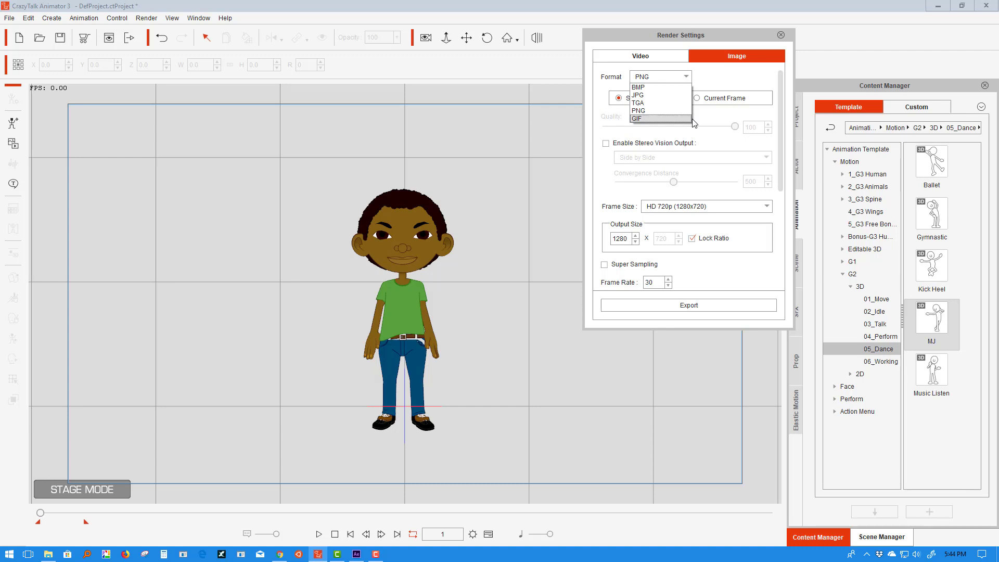
click(715, 124)
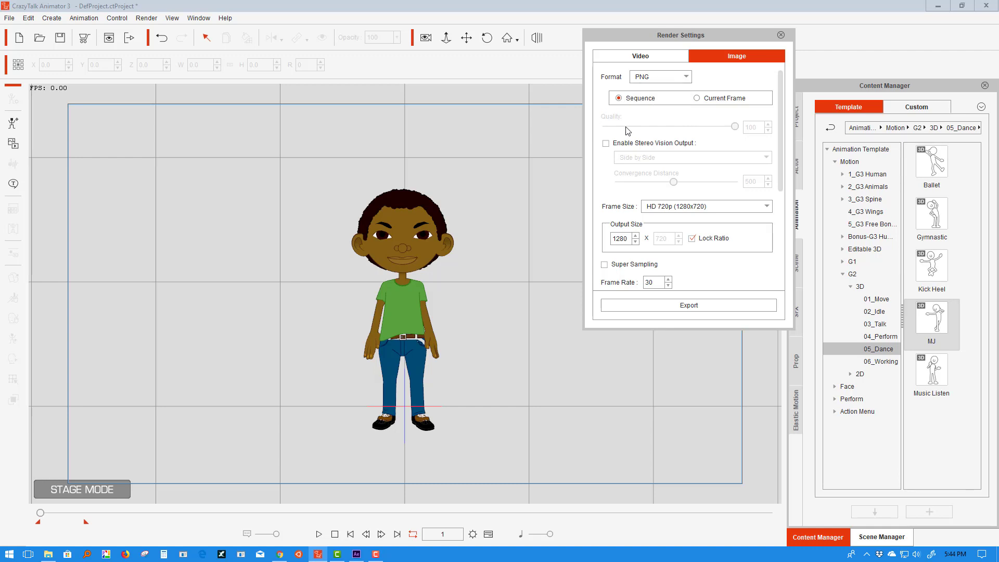
Set output width to 2400, frame rate to 24, and enable Super Sampling.
drag(628, 239, 614, 237)
text(2400)
key(Return)
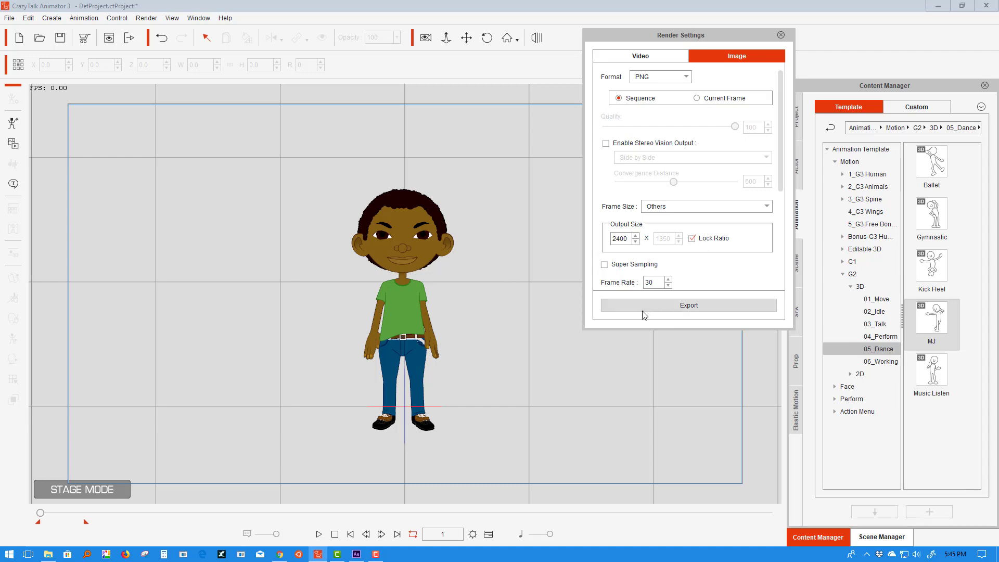
drag(656, 284, 644, 284)
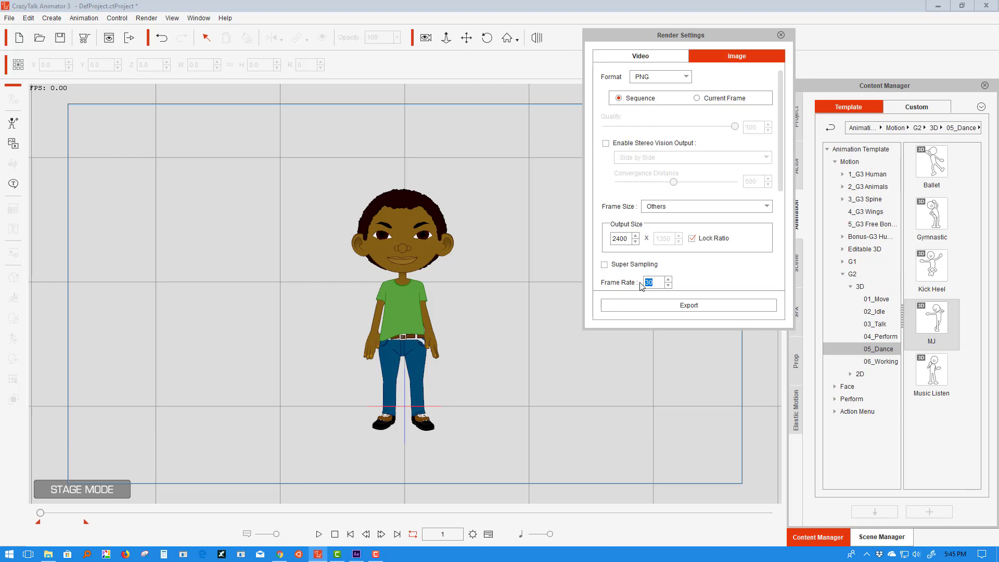
text(24)
click(606, 265)
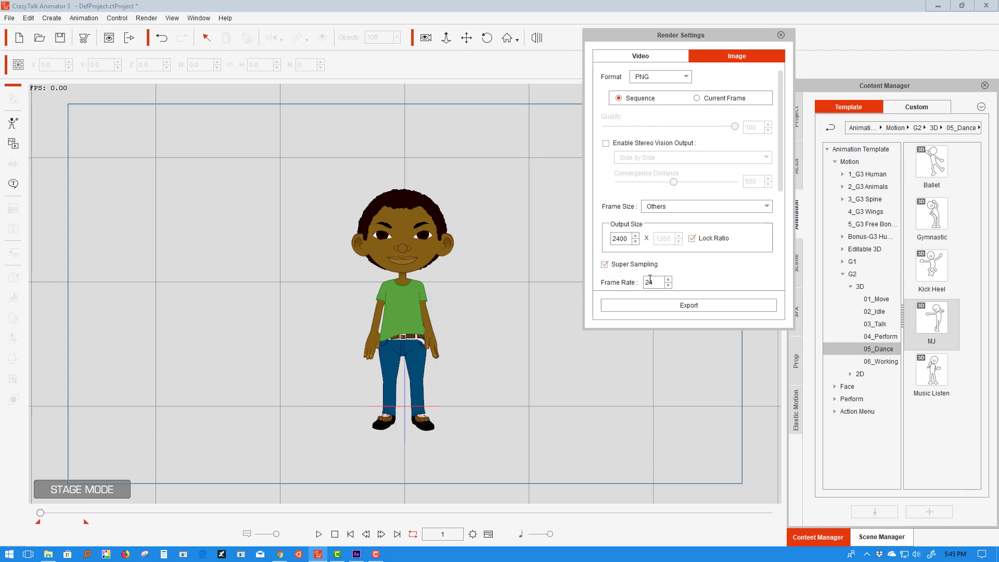
Start the PNG export, then cancel the save dialog for the Demo folder.
click(697, 304)
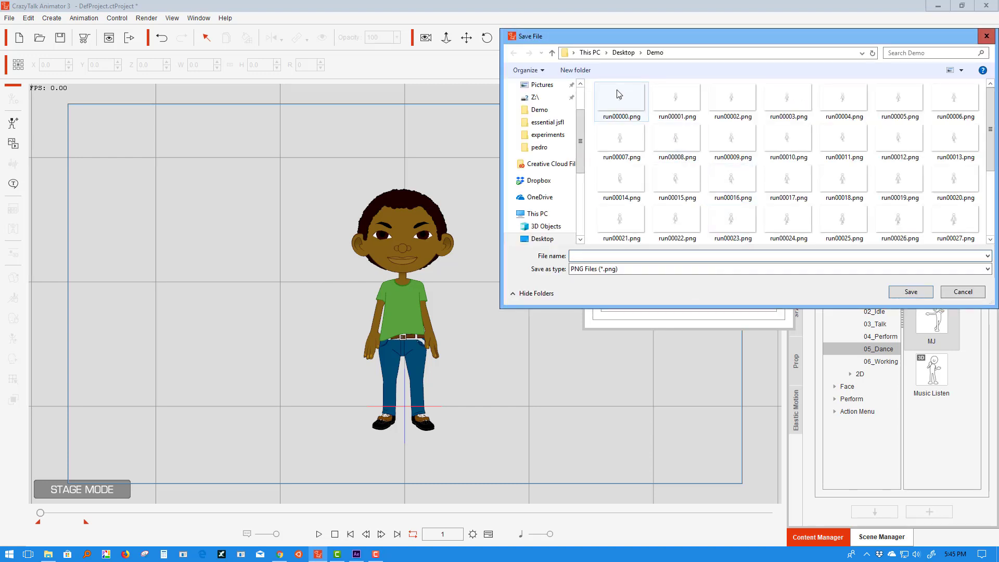
click(618, 94)
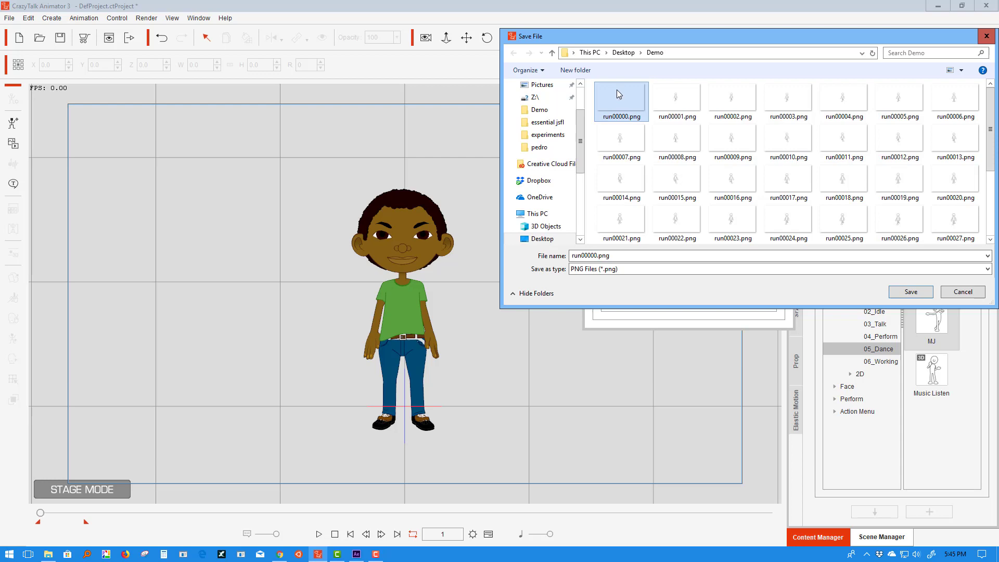
click(963, 292)
Minimize CrazyTalk Animator and delete the Demo folder from the desktop.
click(938, 6)
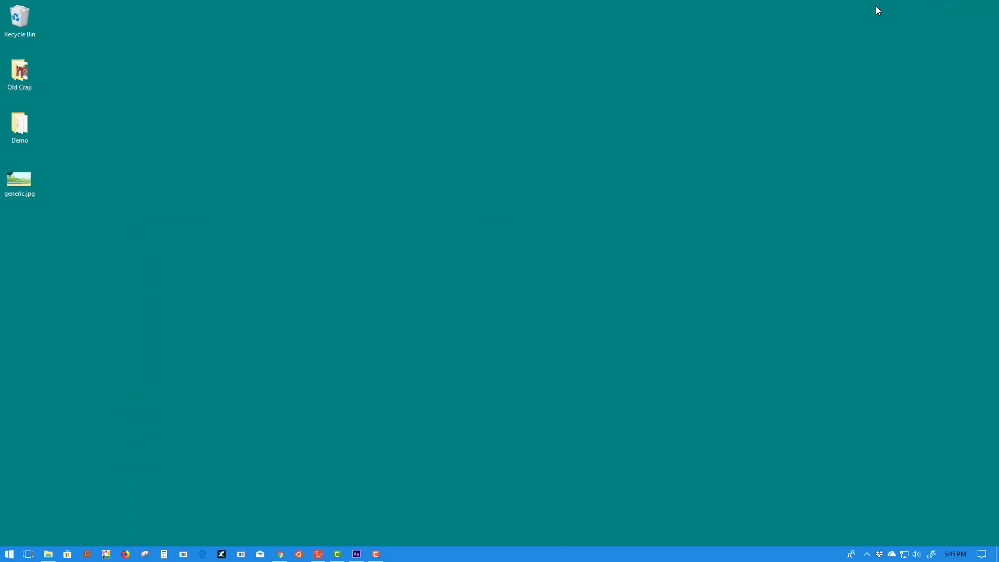
right_click(28, 124)
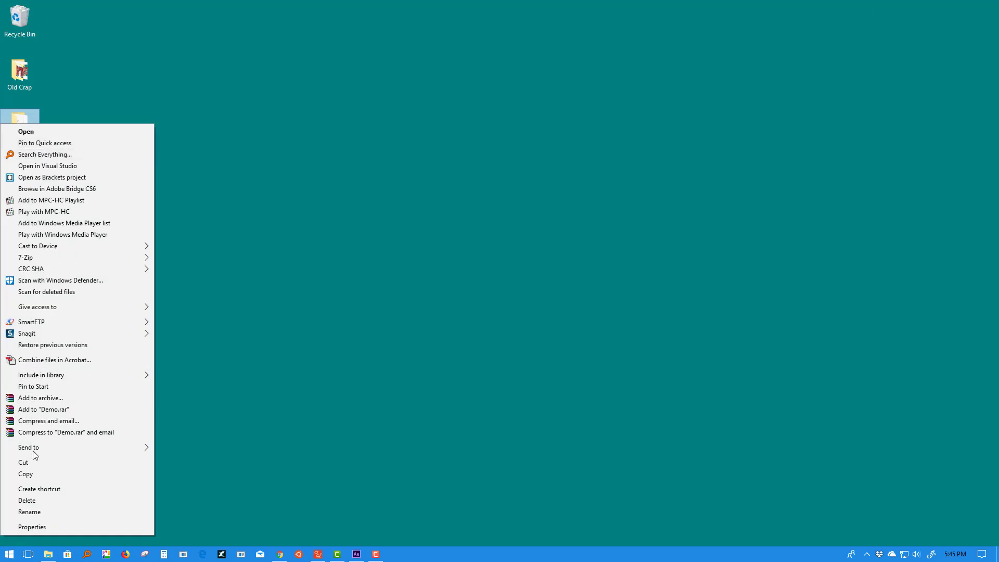
click(26, 500)
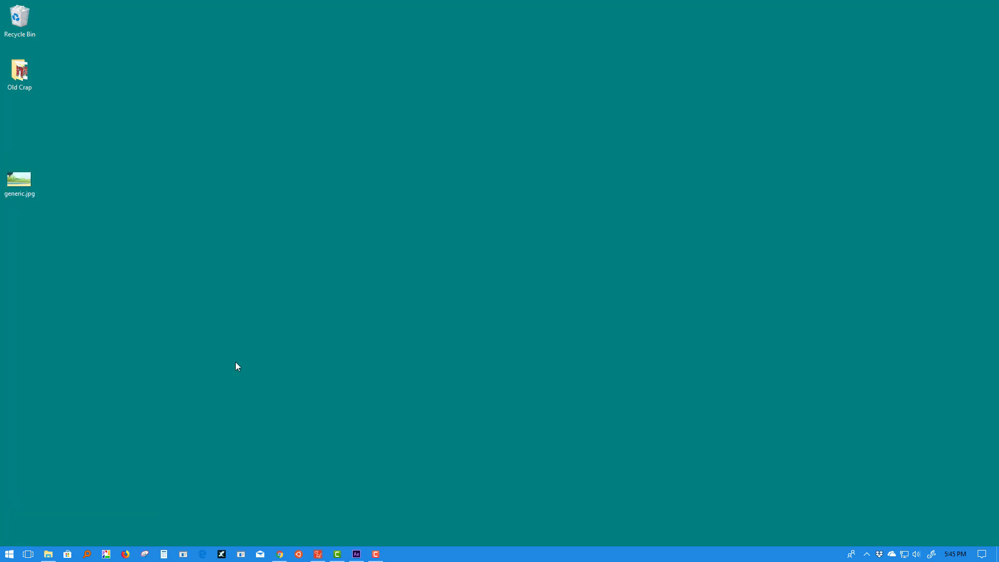
Create a new desktop folder named Test.
right_click(54, 139)
mouse_move(42, 257)
click(129, 260)
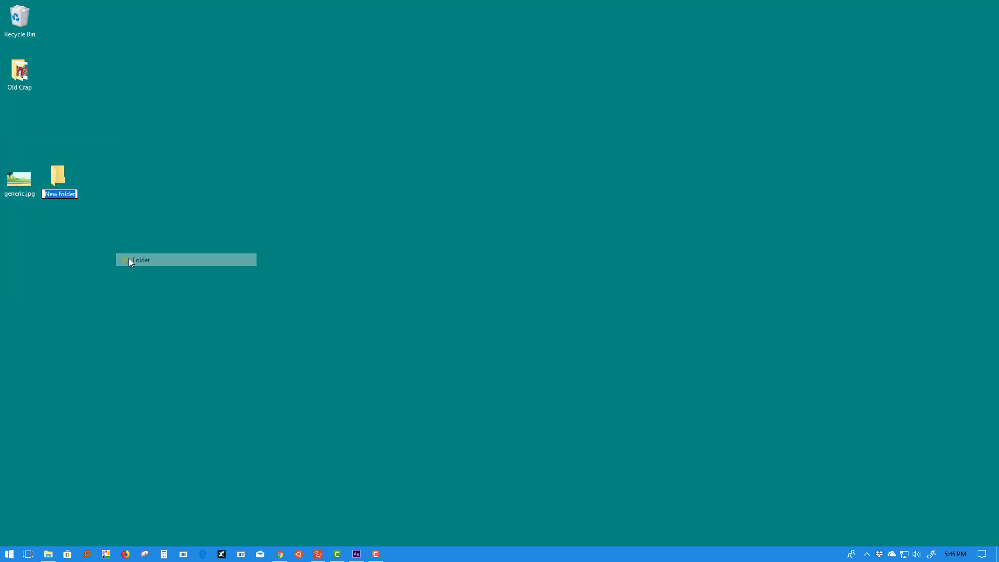
text(Test)
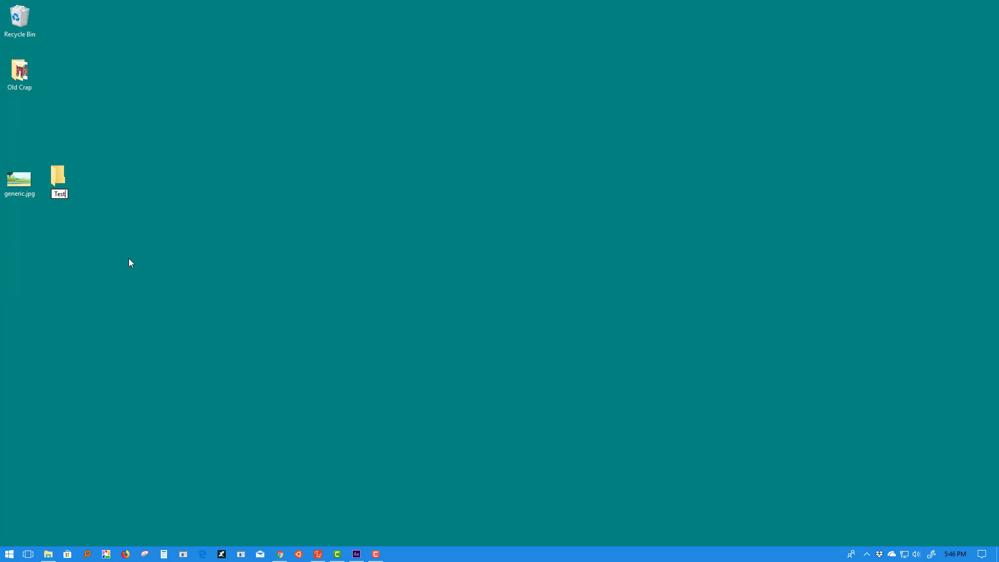
key(Return)
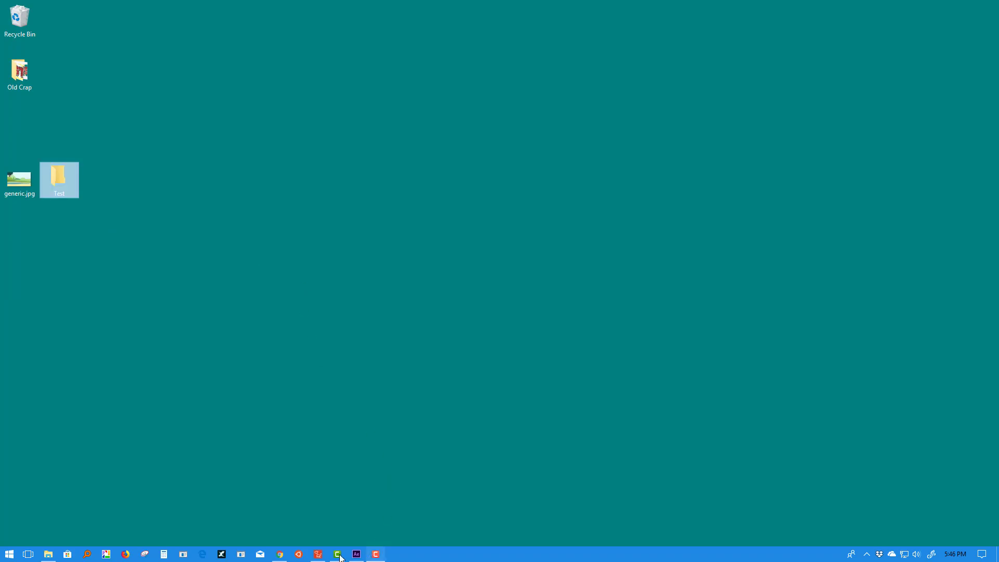
Export the PNG sequence into the desktop Test folder with the file name billy.
click(314, 555)
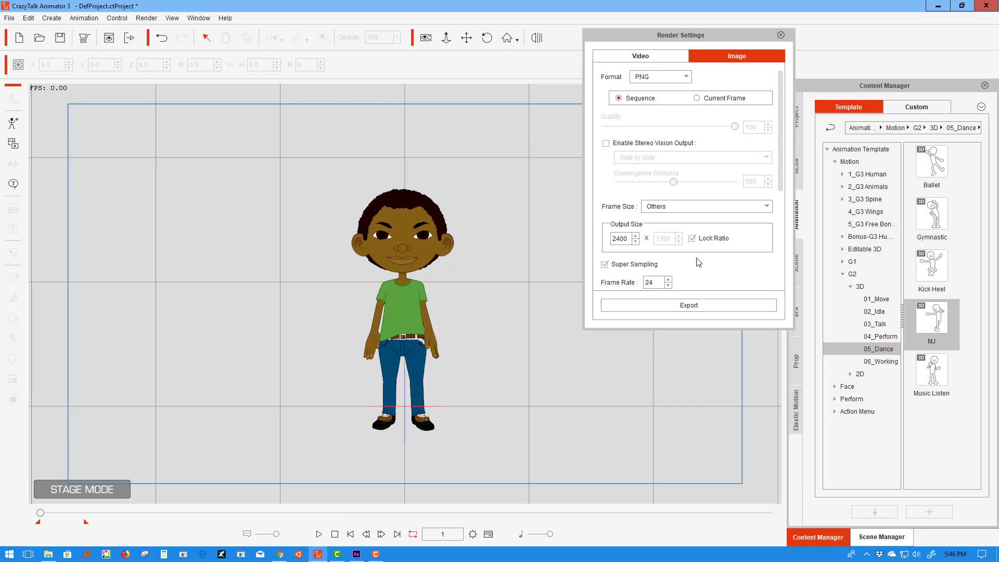
click(688, 304)
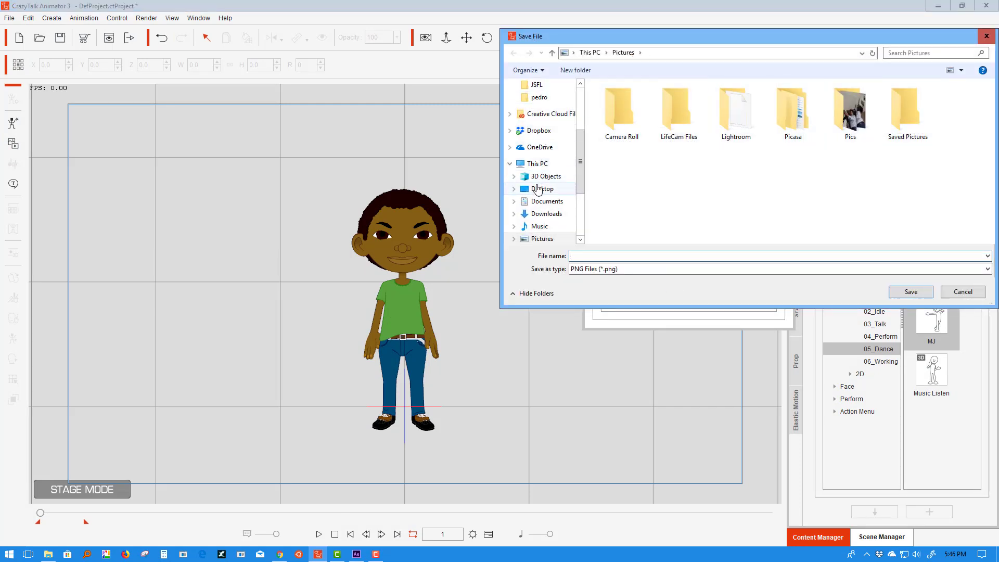
click(541, 190)
double_click(692, 109)
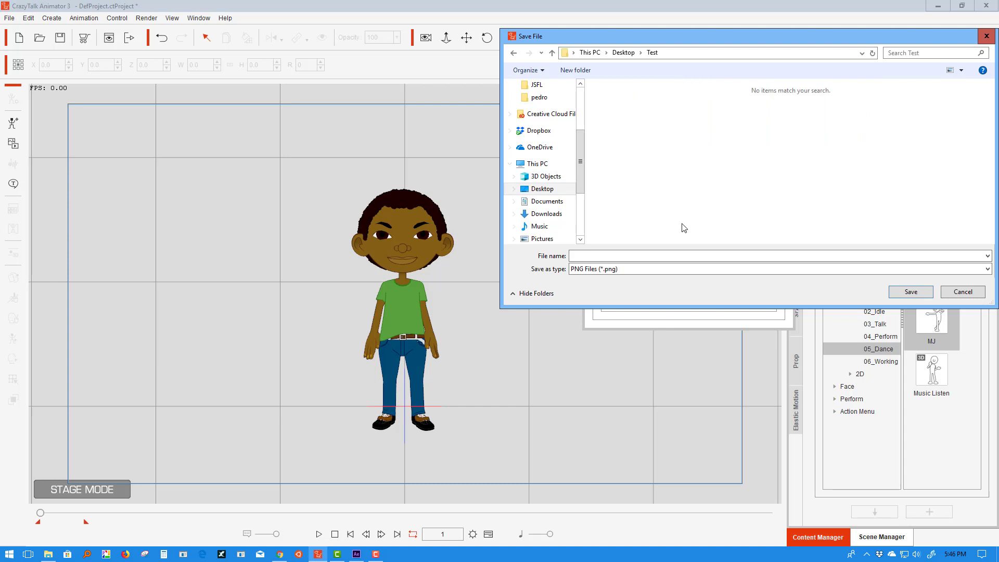
click(777, 256)
text(b)
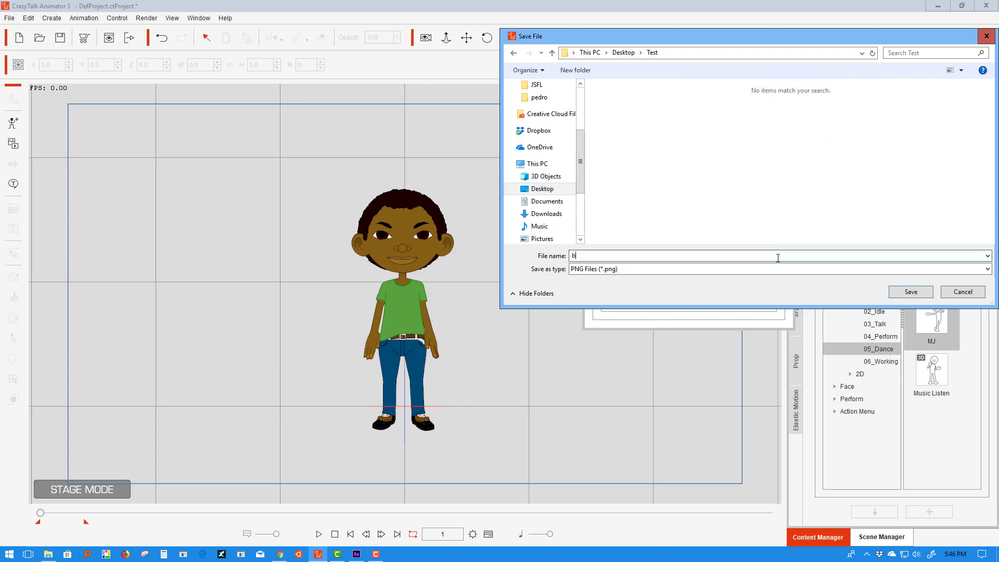
text(illy)
click(918, 291)
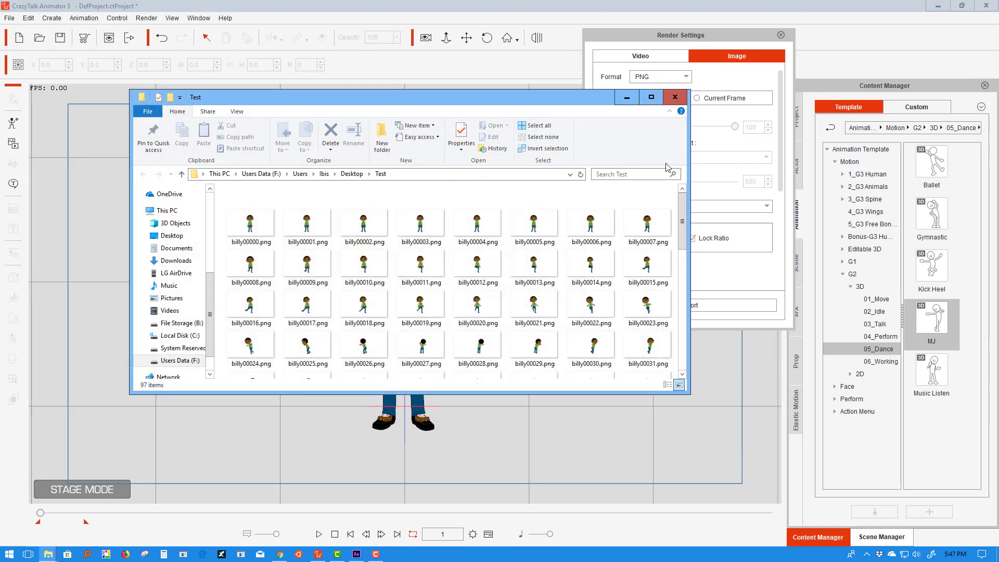
drag(575, 108, 510, 46)
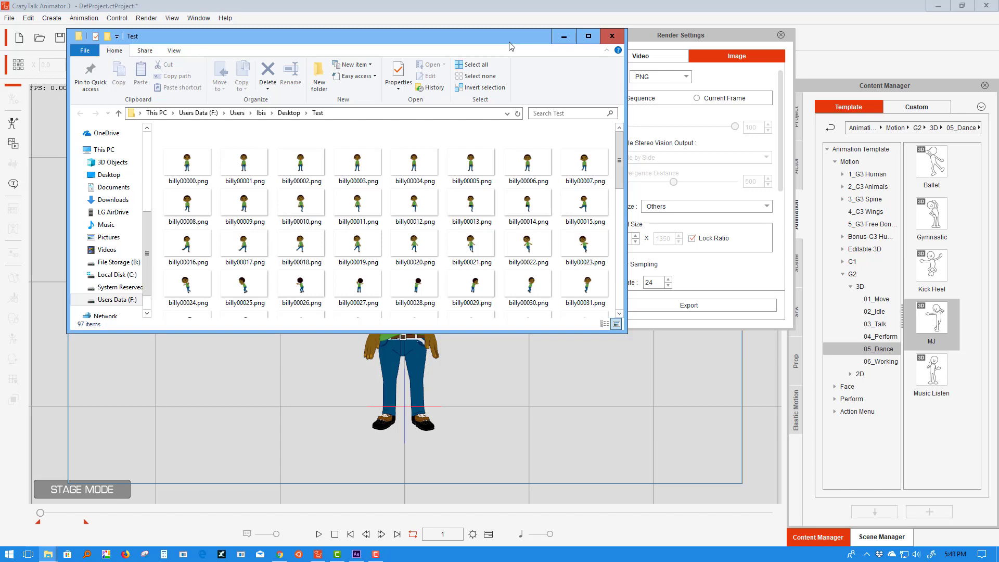
click(489, 136)
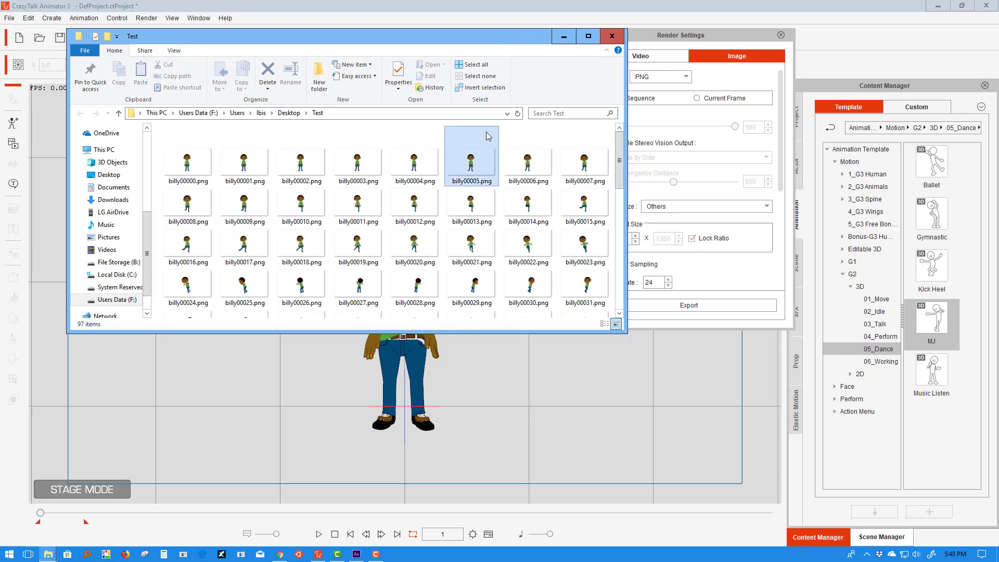
click(191, 166)
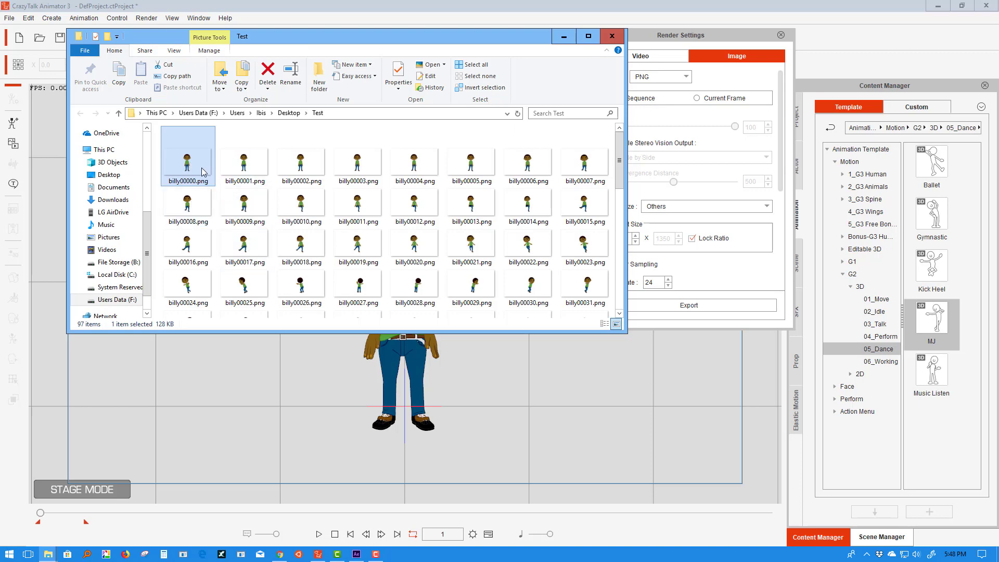
drag(621, 164, 612, 292)
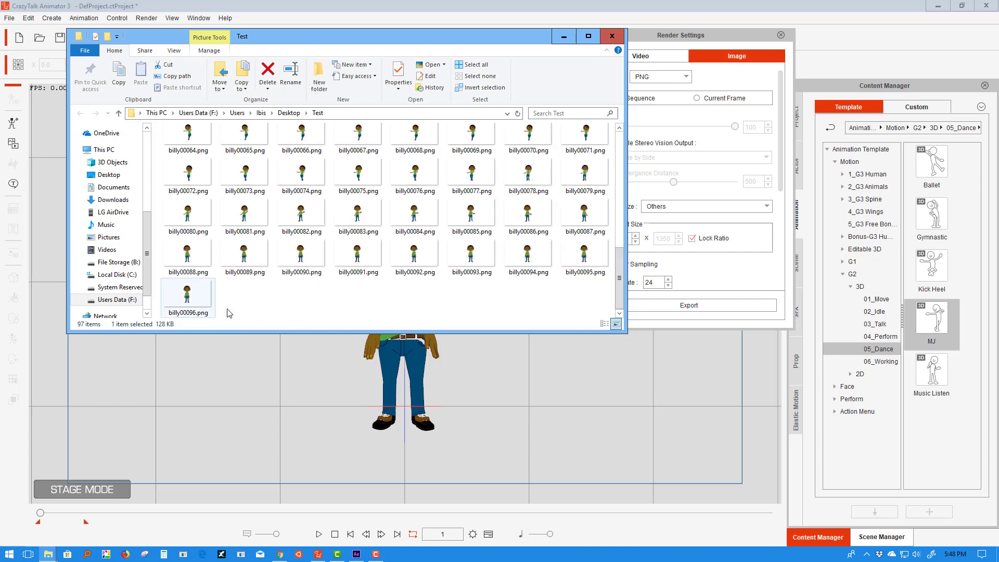
drag(619, 278, 618, 131)
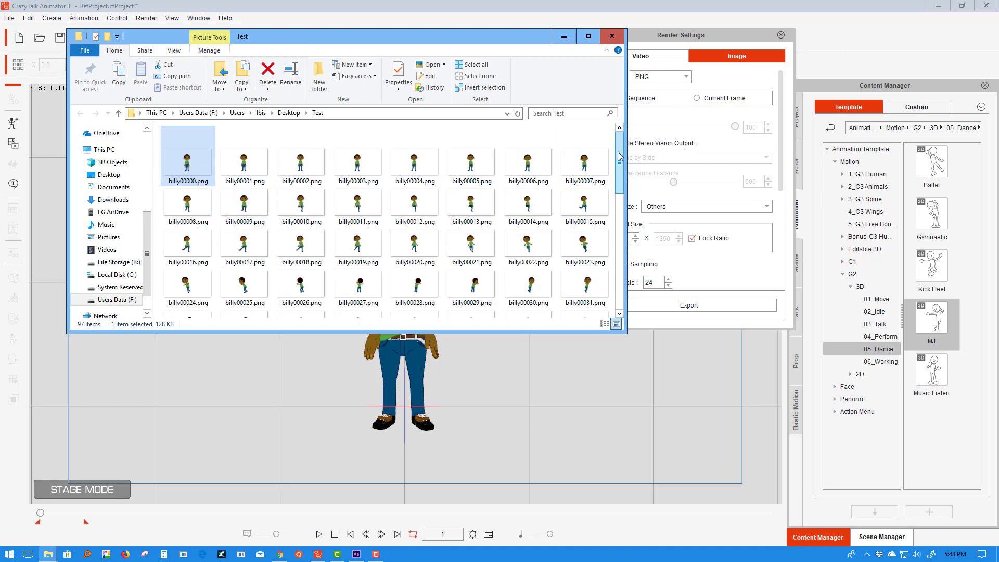
scroll(518, 161, down, 2)
scroll(434, 139, up, 2)
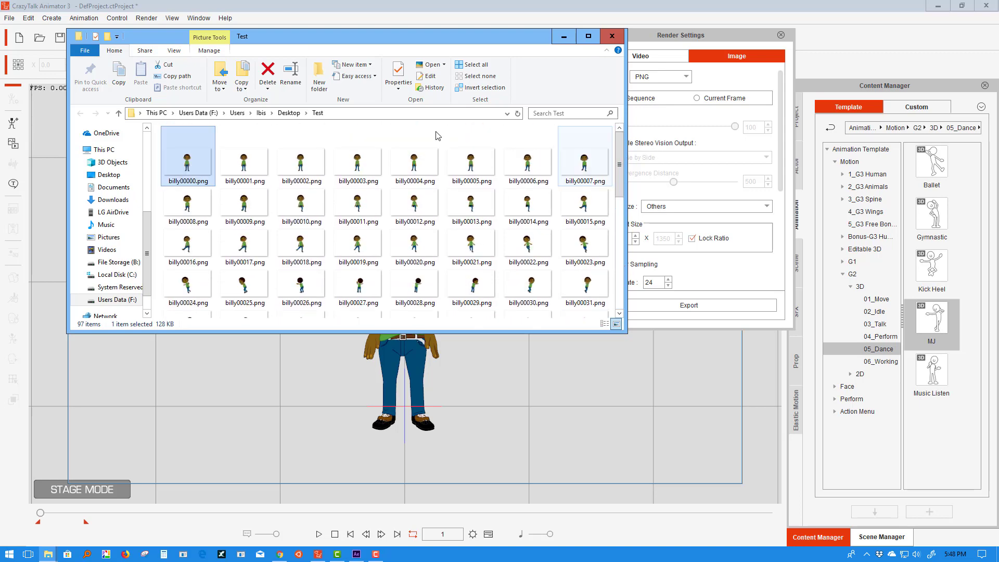
double_click(204, 158)
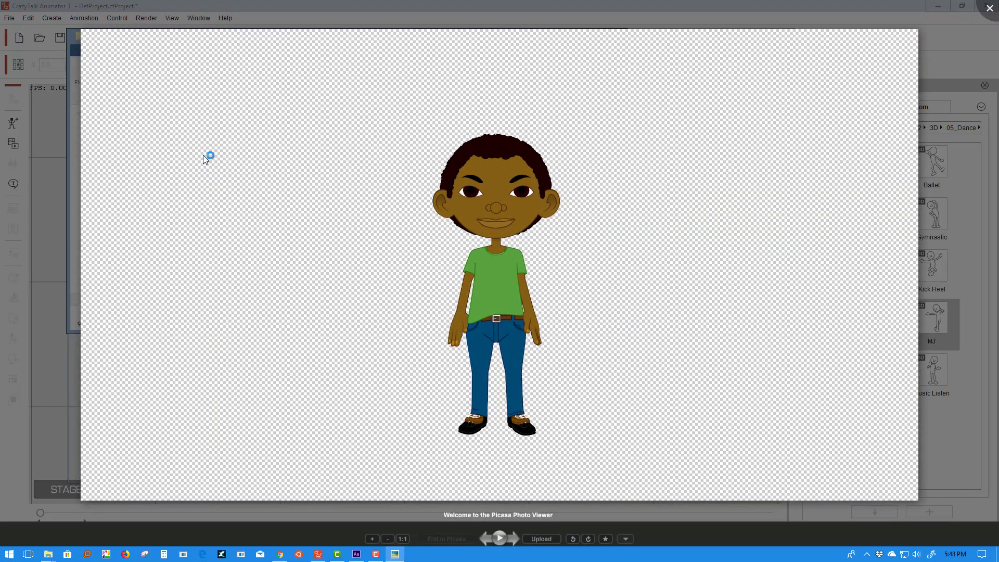
key(Right)
key(Right)
key(Right)
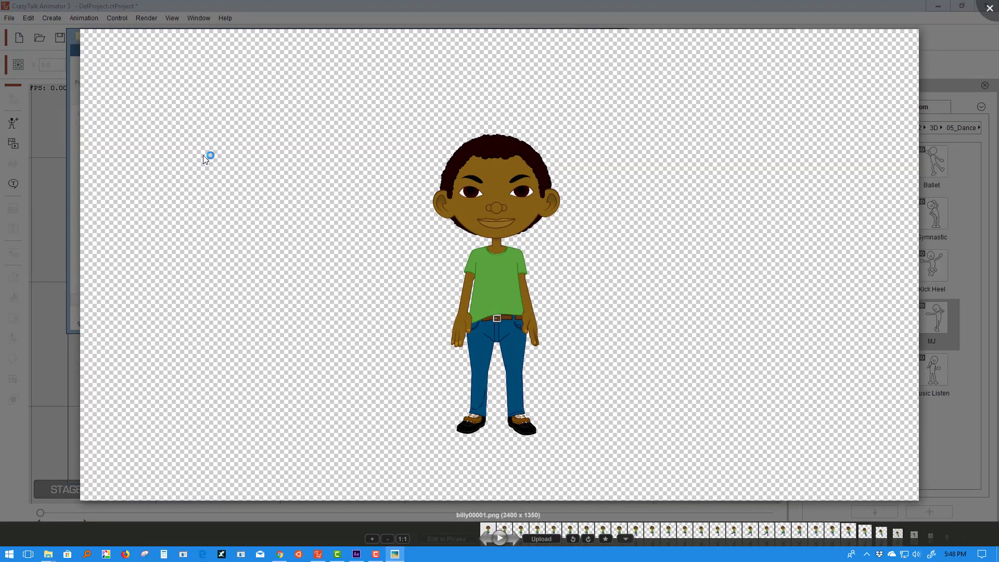
key(Right)
key(Right)
key(Right)
key(Right)
key(Right)
key(Right)
key(Right)
key(Right)
key(Right)
key(Right)
key(Right)
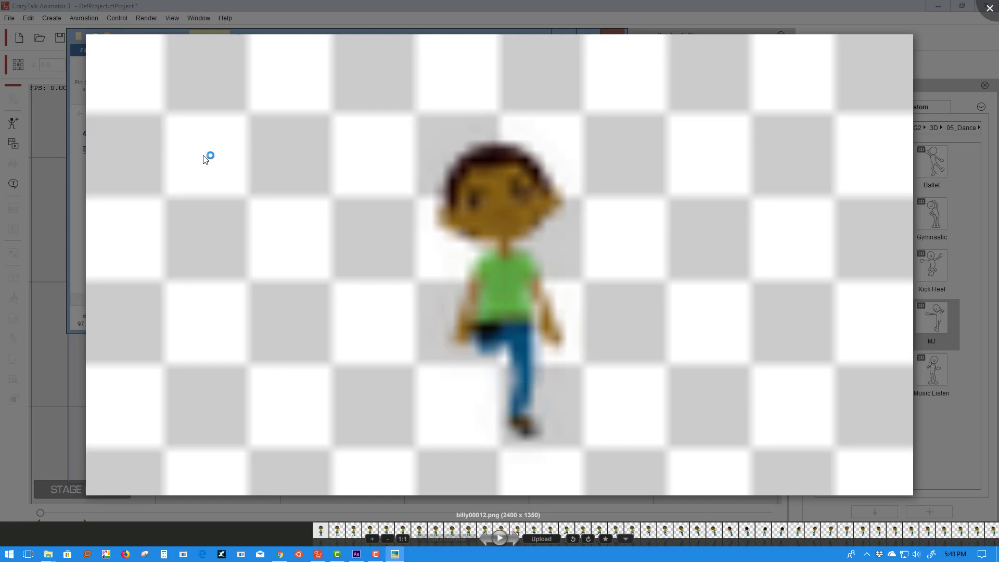
key(Right)
key(Right)
key(Right)
key(Right)
key(Right)
key(Right)
key(Right)
key(Right)
key(Right)
key(Right)
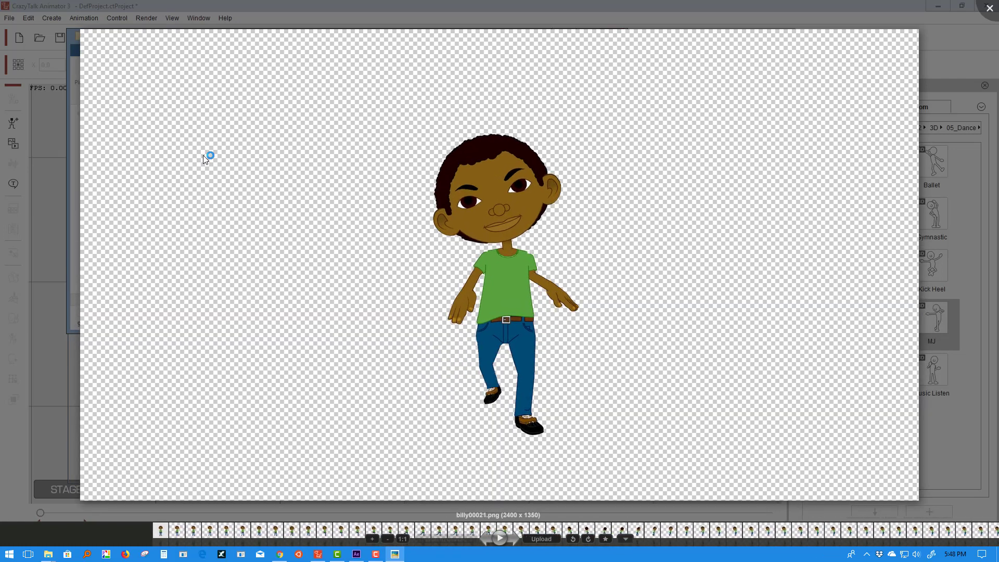
key(Right)
click(988, 9)
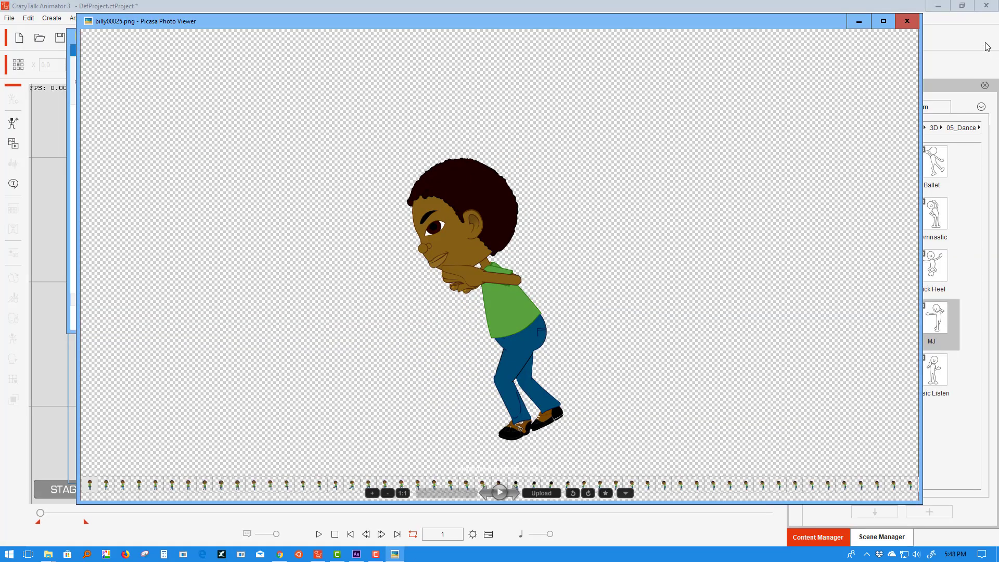
click(906, 21)
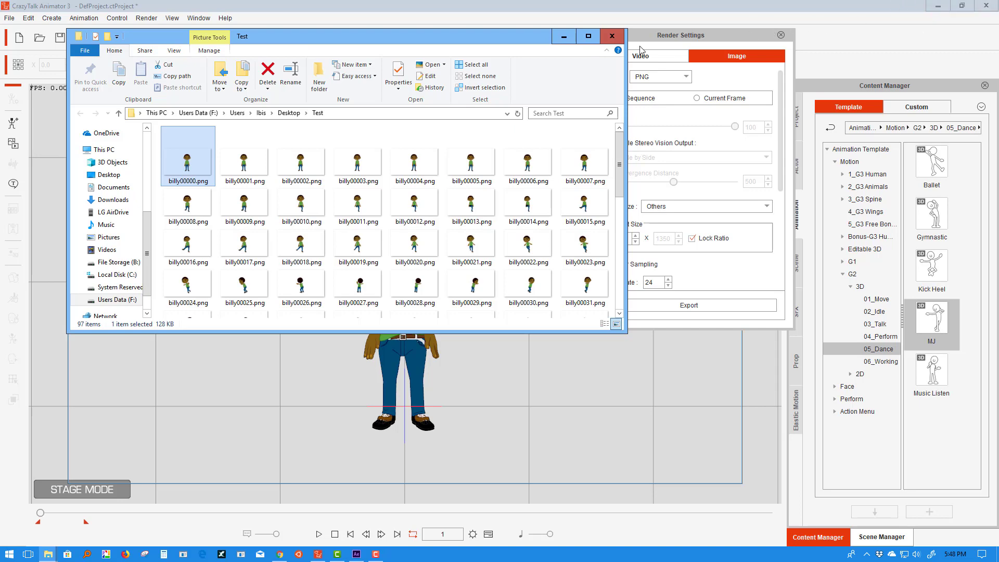
Minimize Explorer and CrazyTalk, close Render Settings, and move Test above generic.jpg.
click(564, 37)
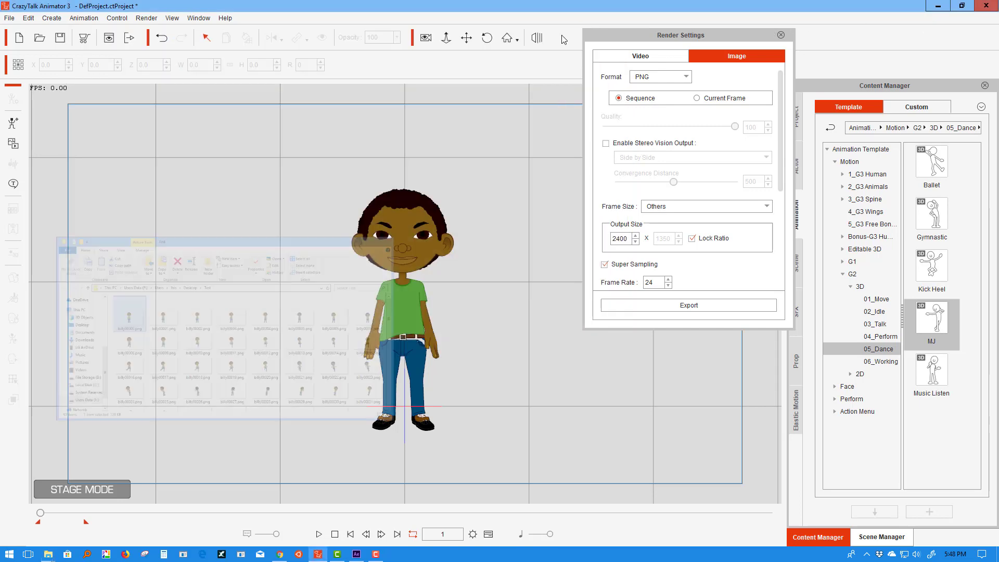
click(780, 35)
click(938, 7)
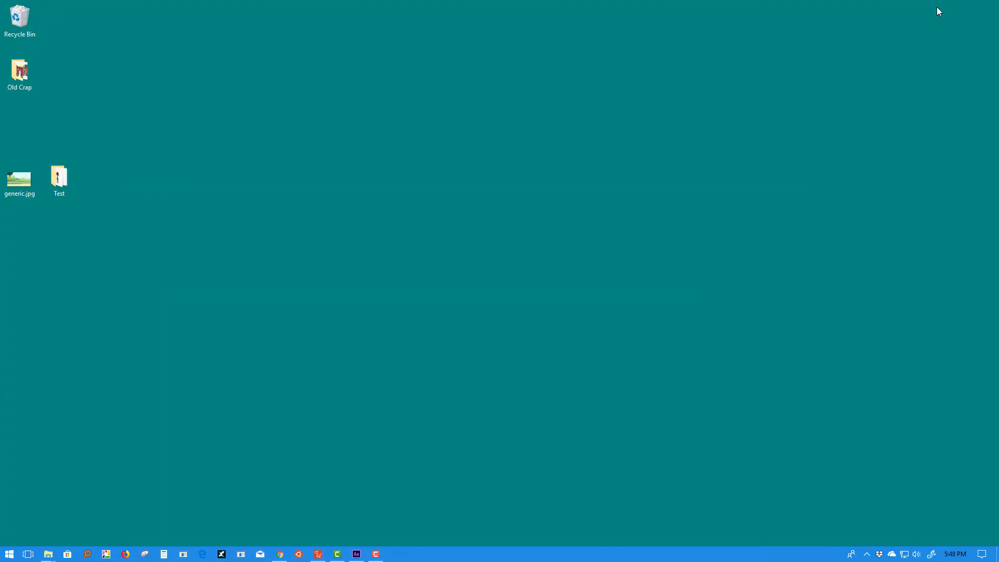
drag(57, 177, 21, 133)
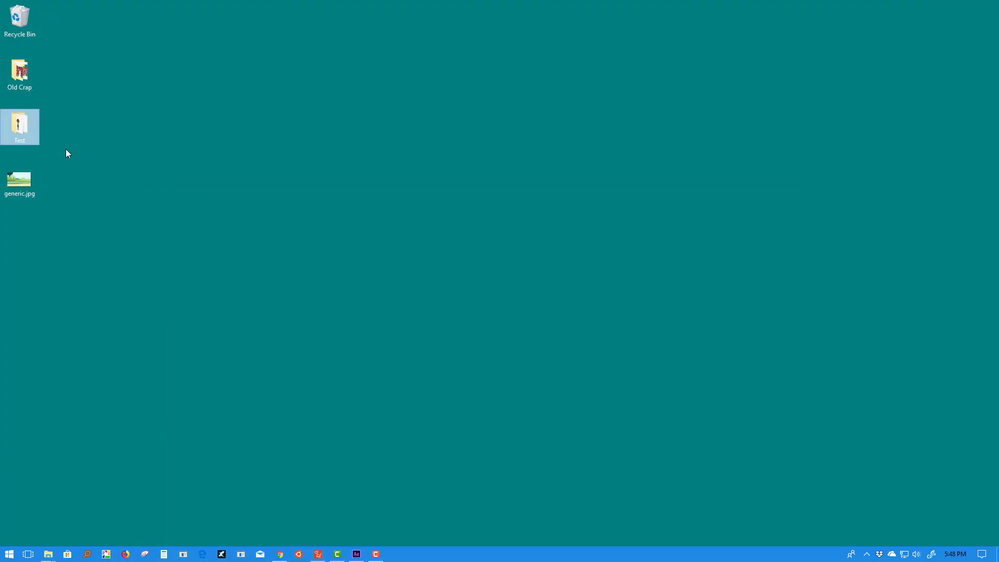
Check the Test folder's Properties, showing 10.9 MB in 97 files, then close them.
right_click(18, 123)
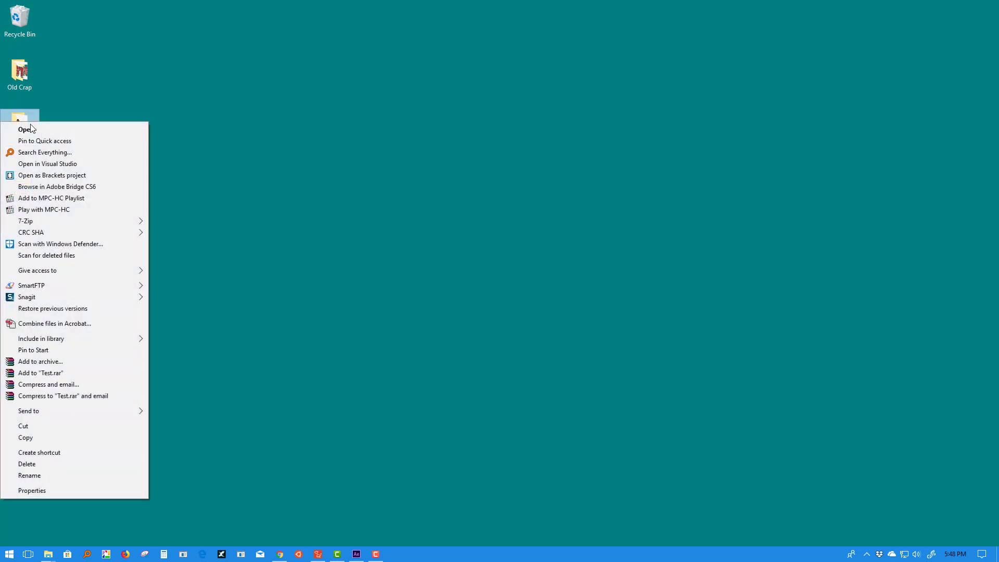
click(36, 491)
drag(159, 137, 219, 69)
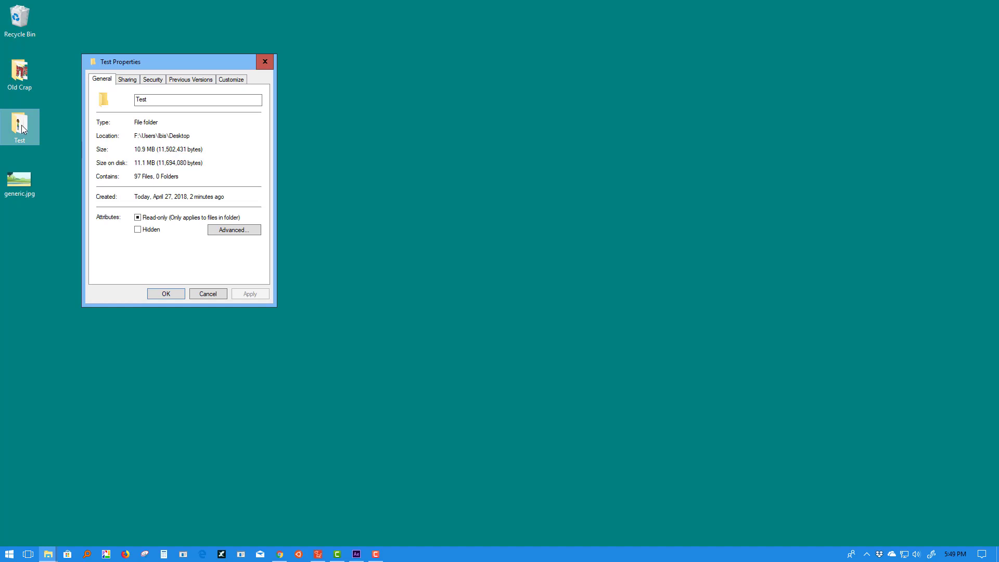
drag(153, 154, 134, 151)
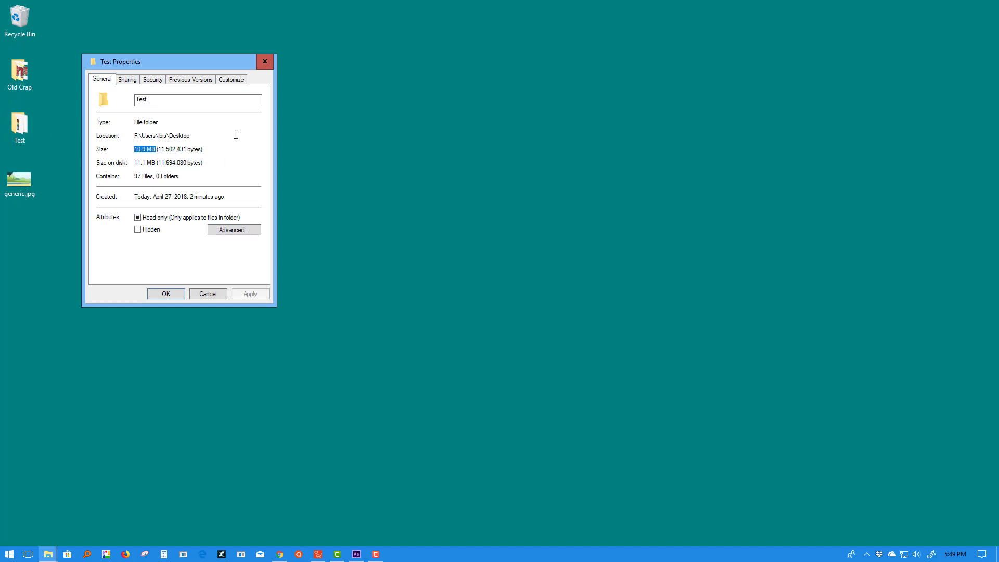
click(260, 62)
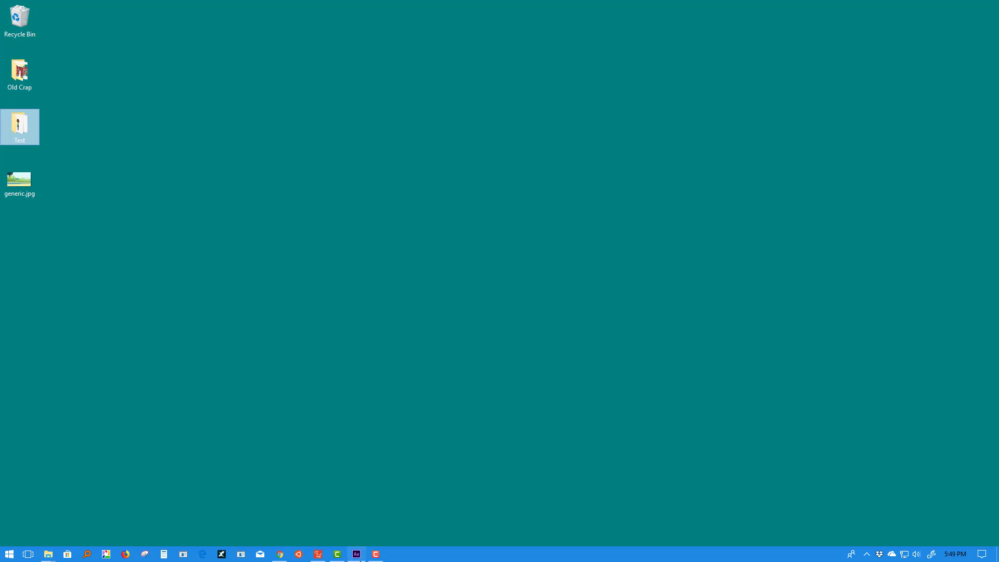
Dismiss the Start screen, create HDTV 1080 29.97 fps Comp 1, and import generic.jpg.
click(357, 554)
drag(415, 80, 521, 56)
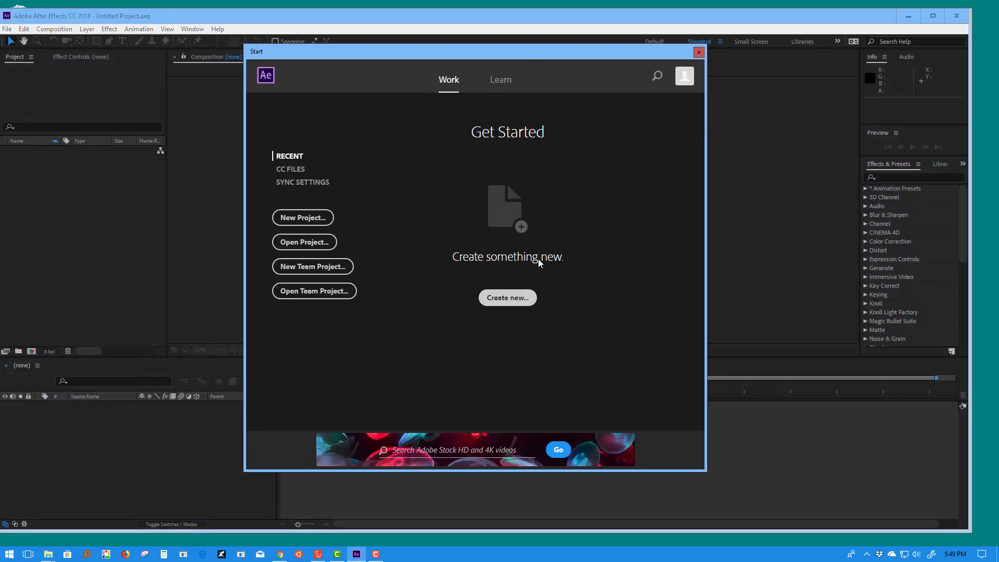
click(699, 52)
drag(510, 17, 574, 6)
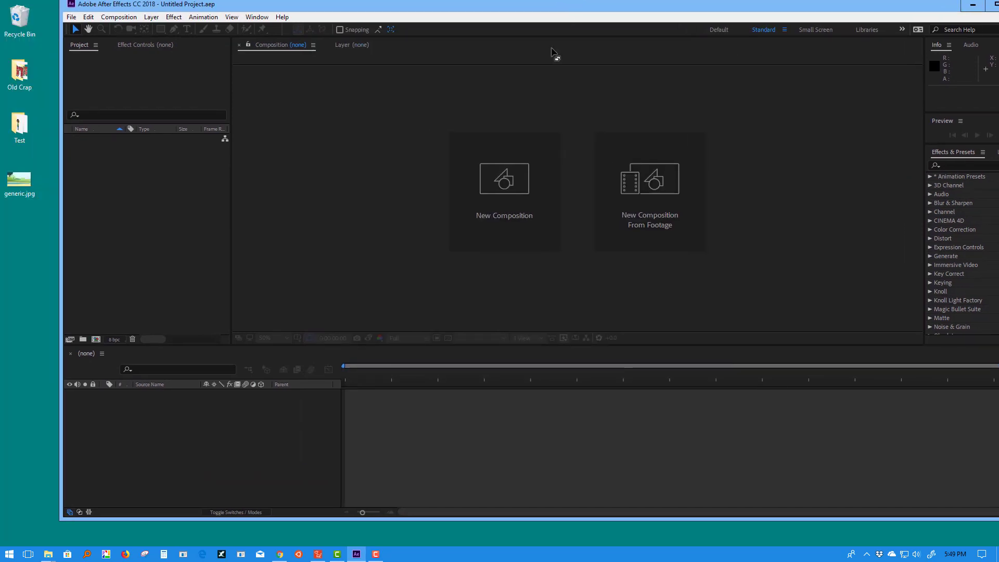
click(512, 186)
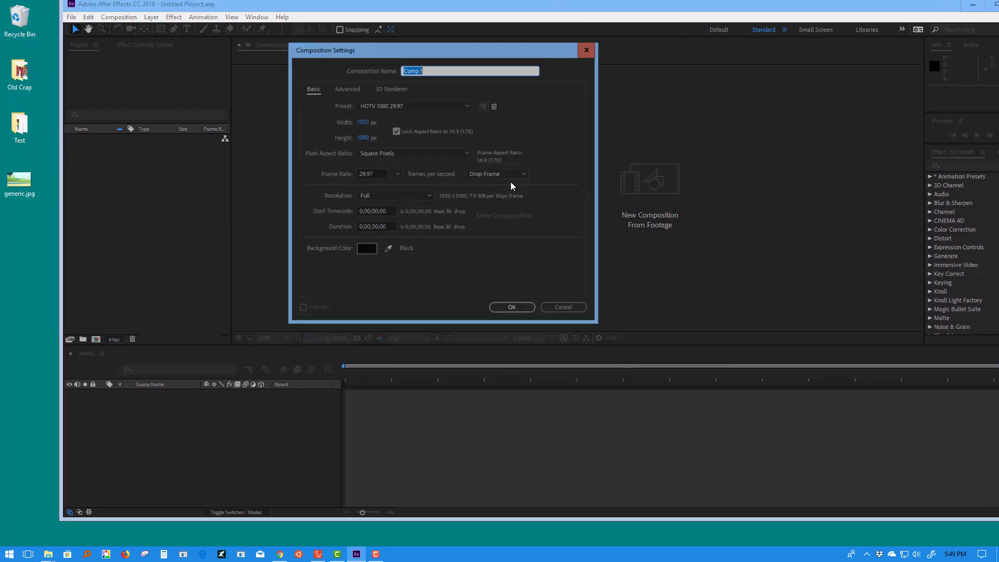
click(518, 309)
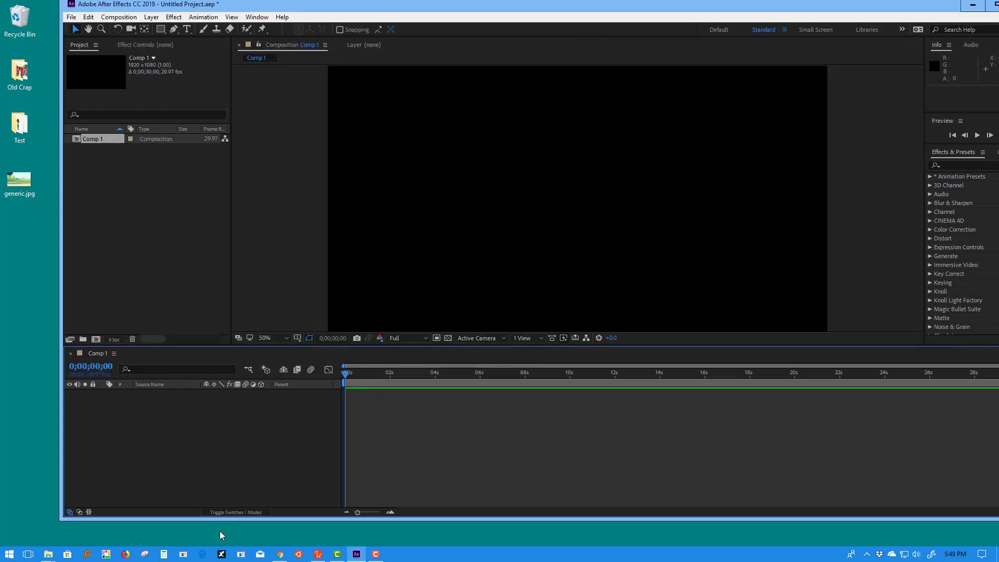
drag(20, 181, 89, 190)
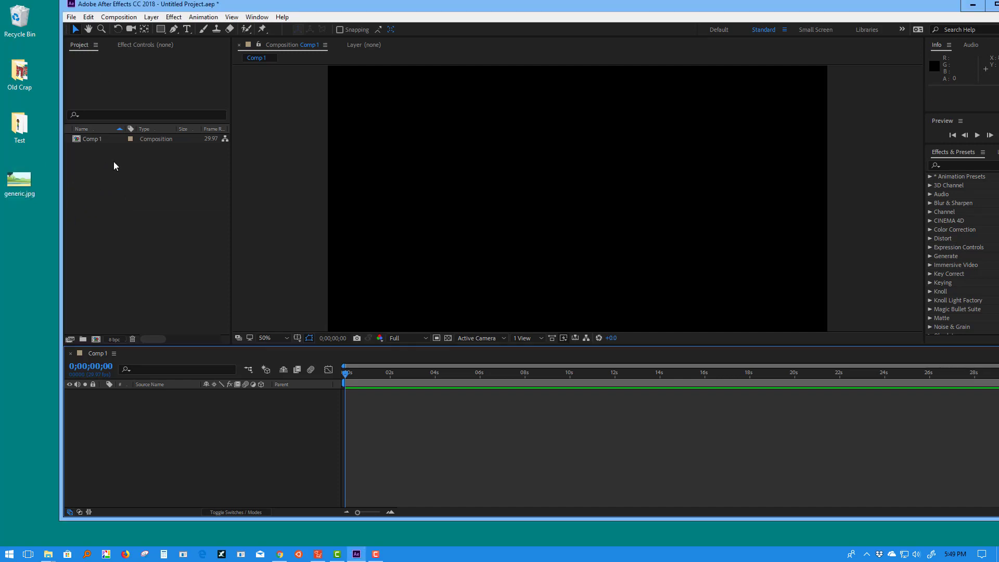
click(101, 150)
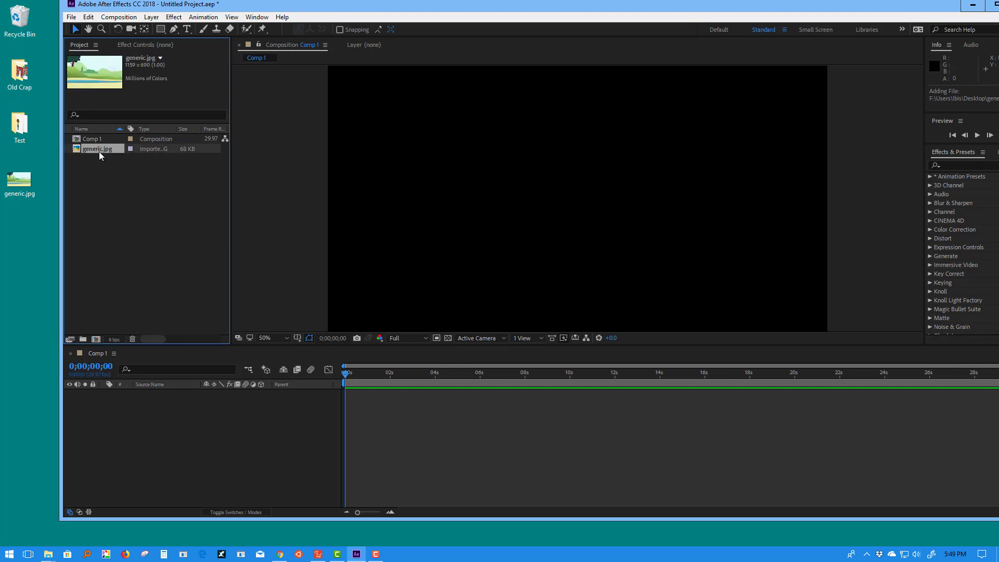
click(29, 127)
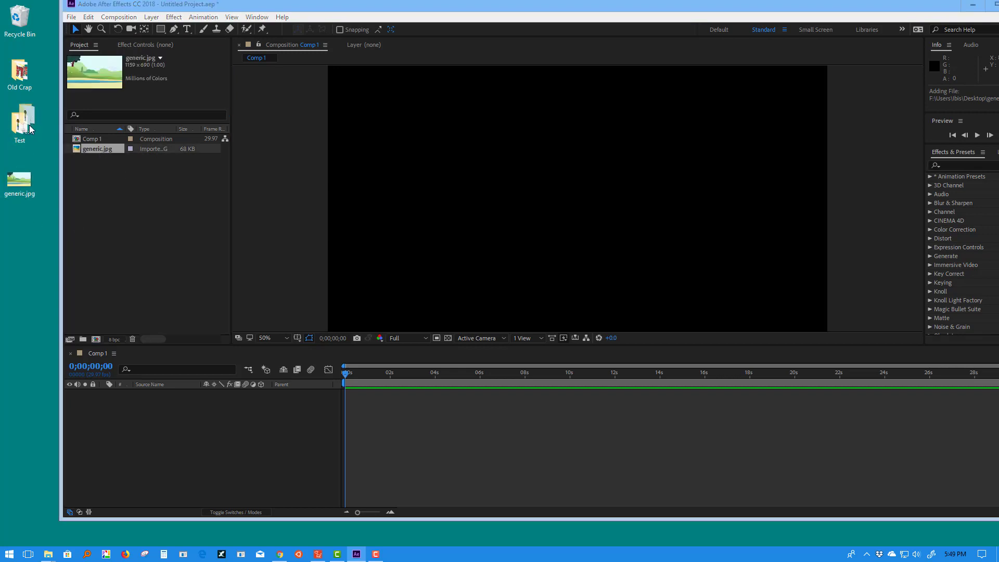
double_click(31, 128)
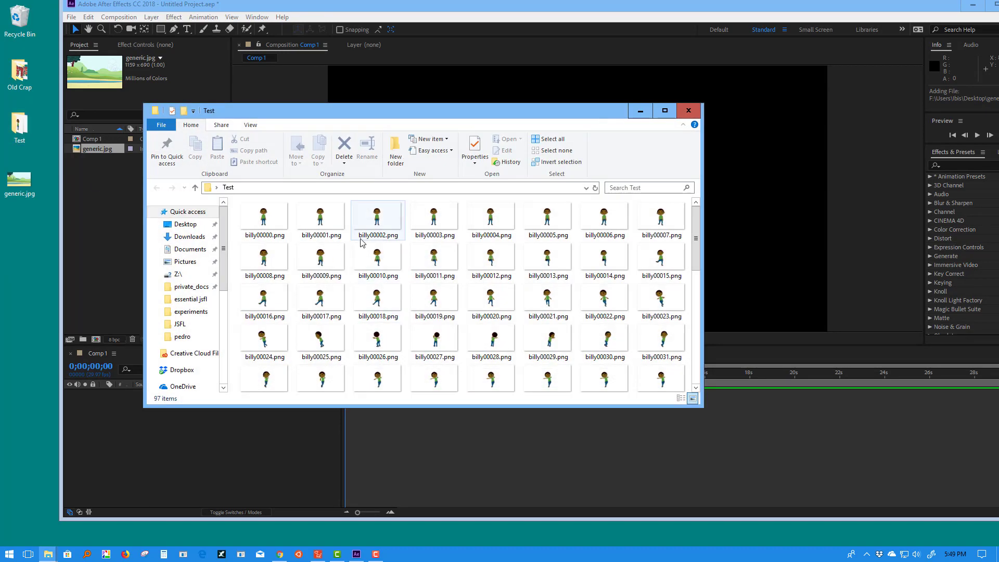
click(689, 110)
drag(21, 130, 122, 201)
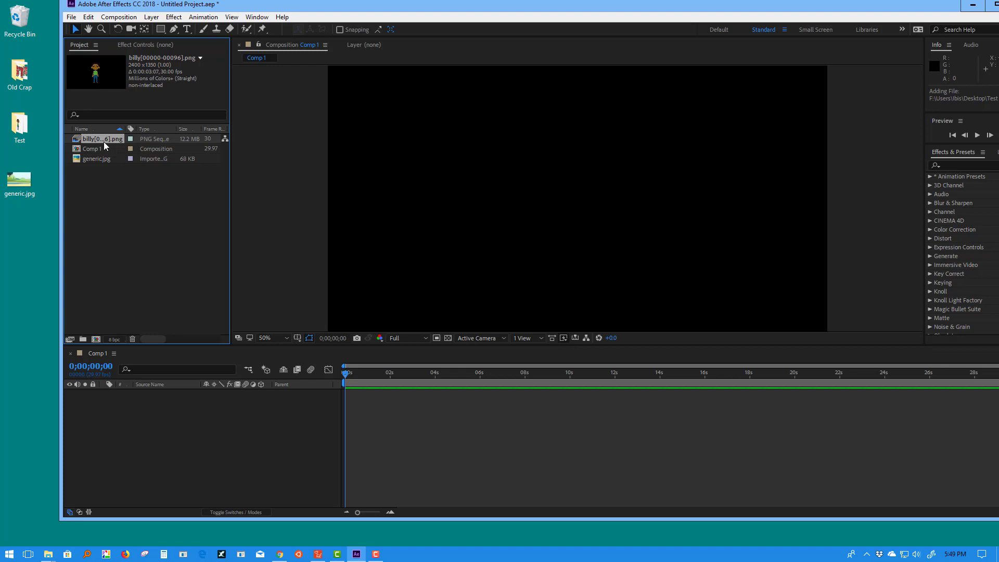
double_click(313, 7)
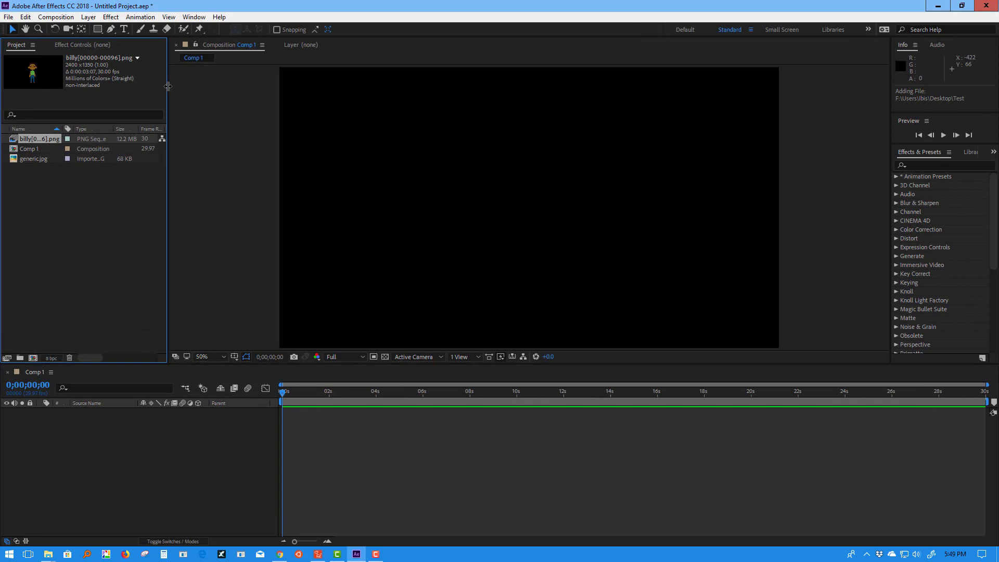
drag(167, 86, 221, 90)
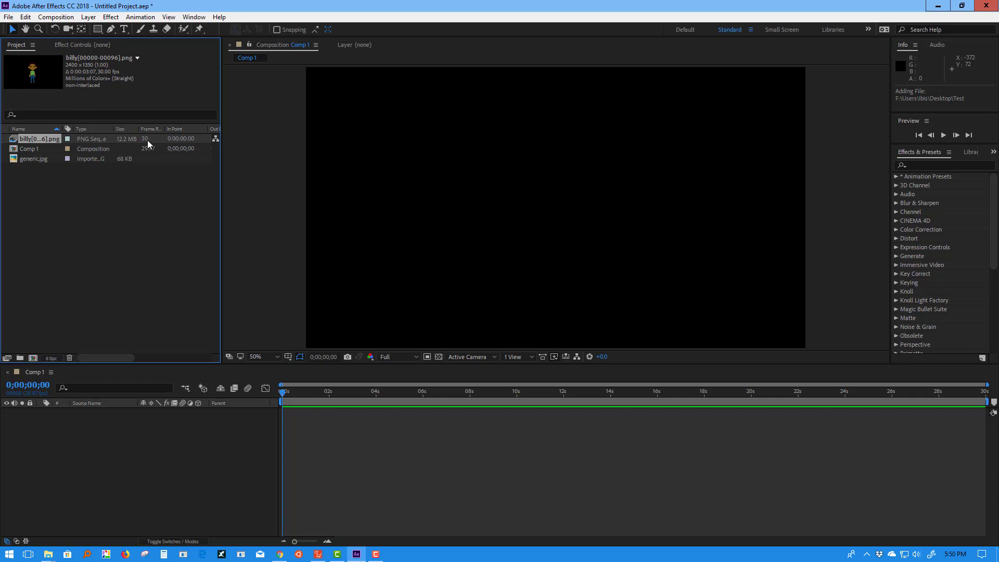
Interpret the billy footage at an assumed 24 fps with Loop set to 30 times.
right_click(46, 139)
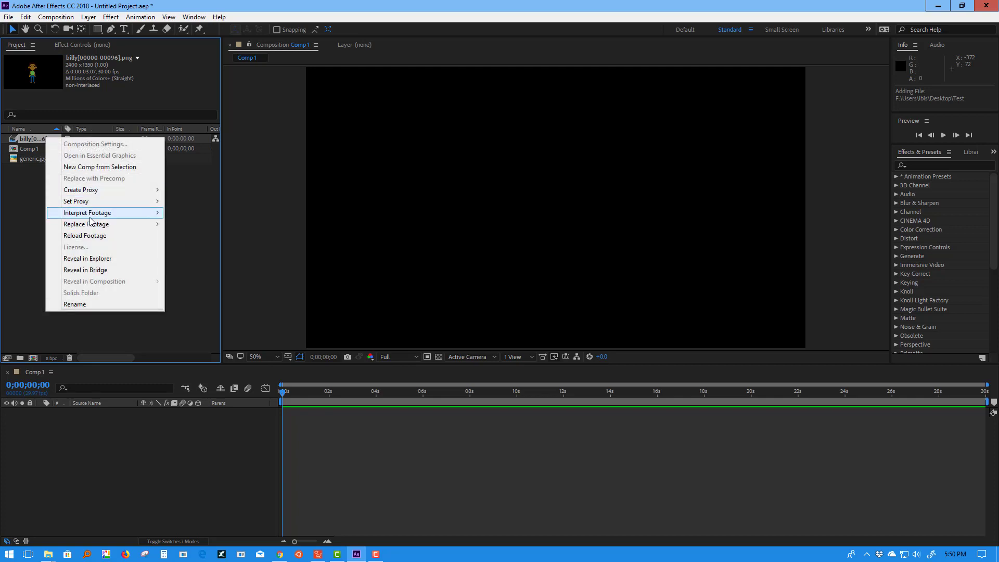
mouse_move(92, 218)
click(179, 213)
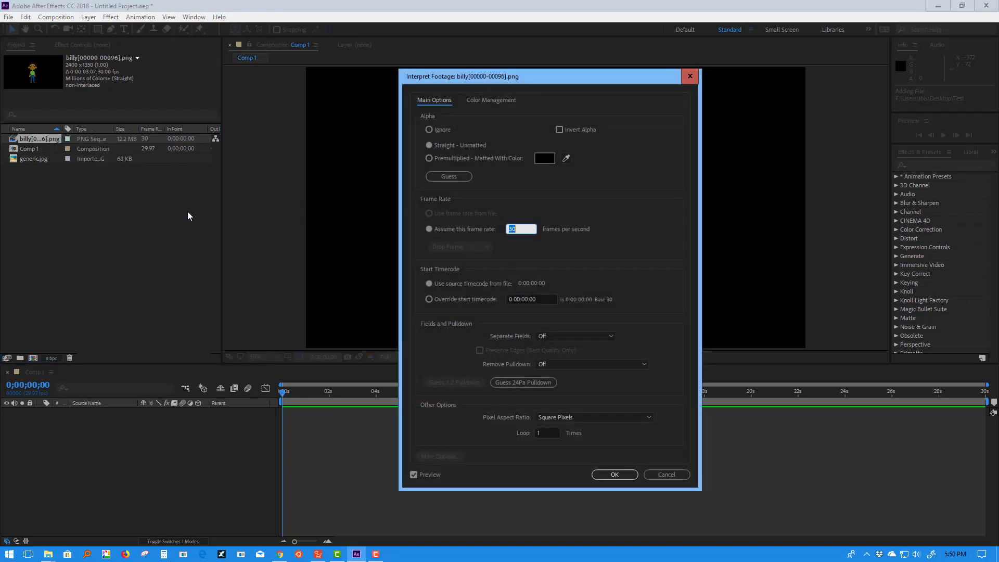
drag(443, 84, 269, 57)
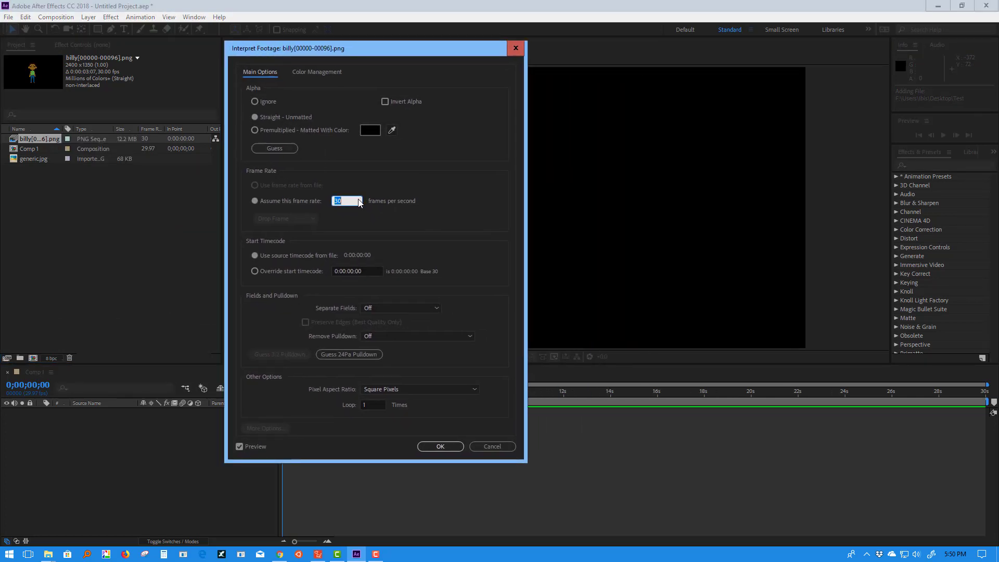
click(356, 201)
click(438, 211)
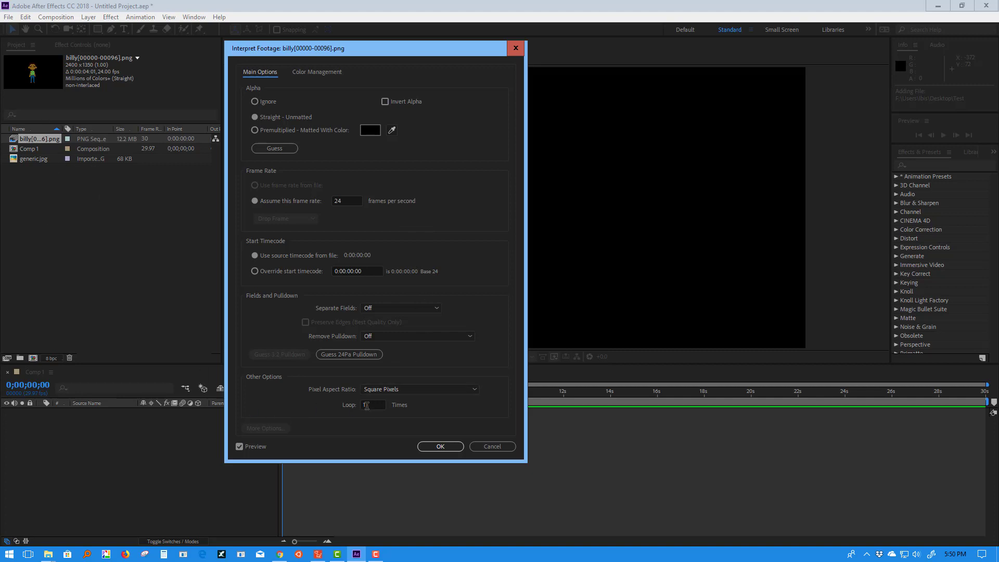
click(367, 405)
click(440, 446)
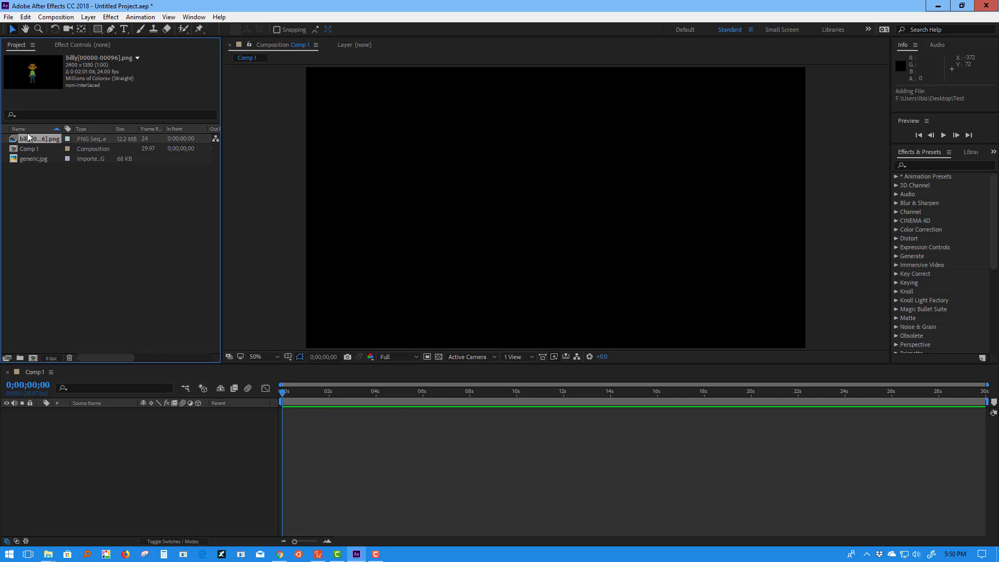
Place the billy sequence over generic.jpg in Comp 1, enlarge the landscape to fill, and preview.
drag(28, 140, 40, 434)
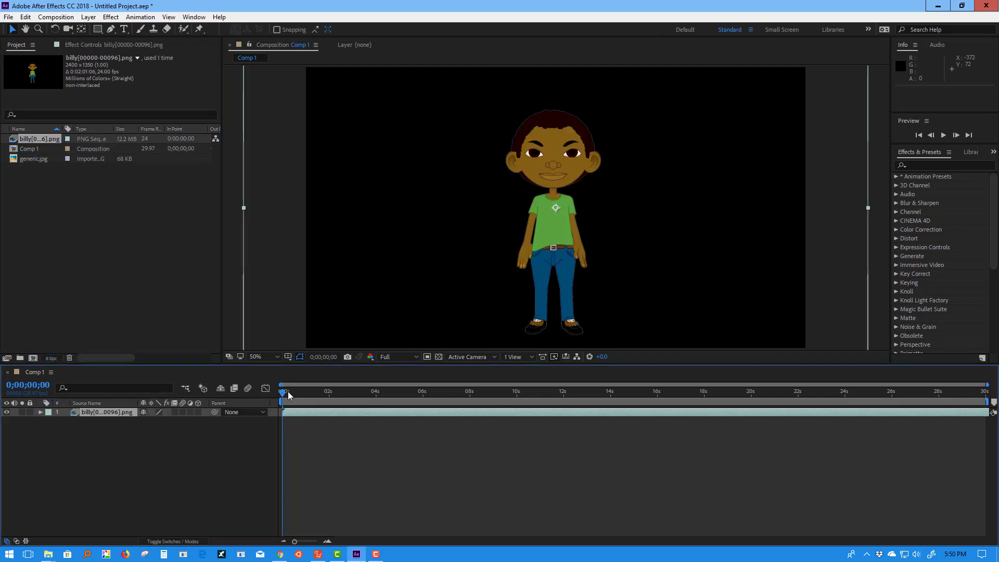
drag(286, 394, 248, 402)
drag(26, 163, 63, 468)
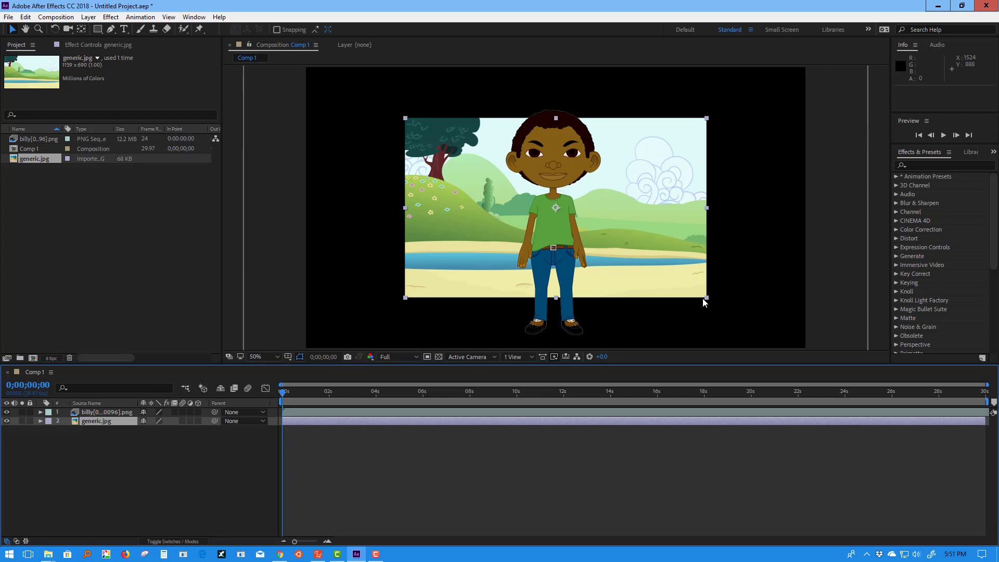
drag(706, 298, 814, 363)
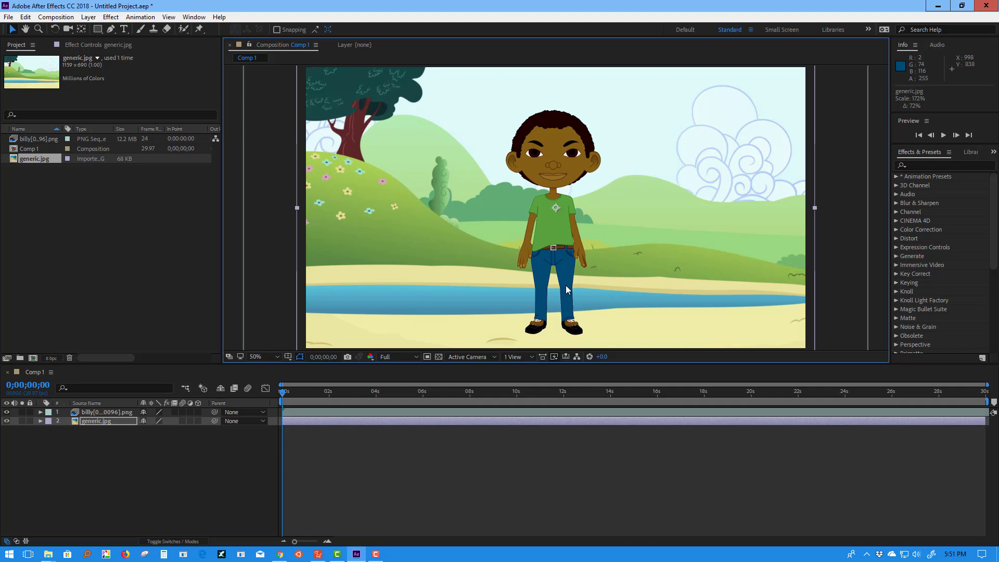
key(space)
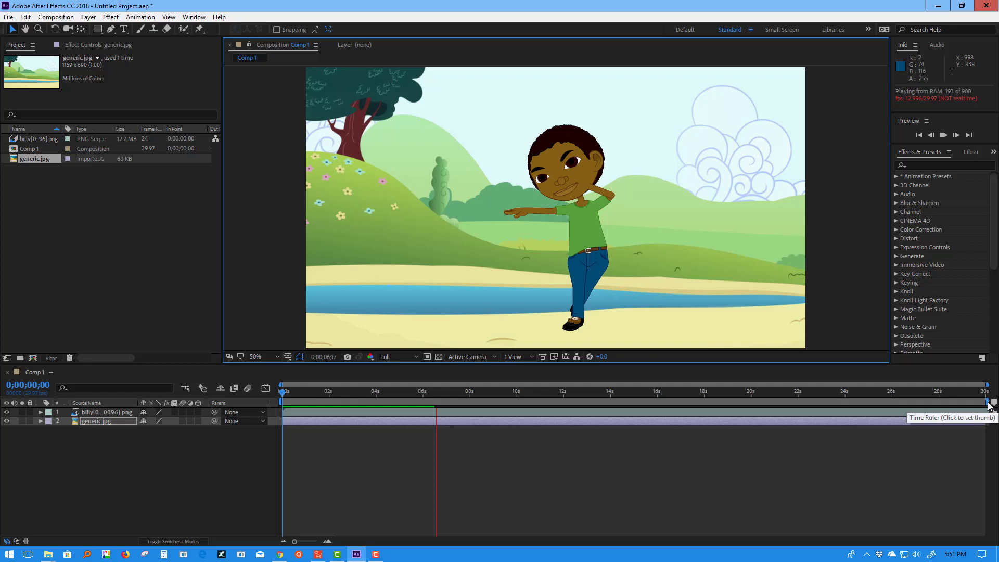
Limit the work area to the first 7 seconds, preview it, and stop at 4 seconds.
drag(985, 403, 449, 409)
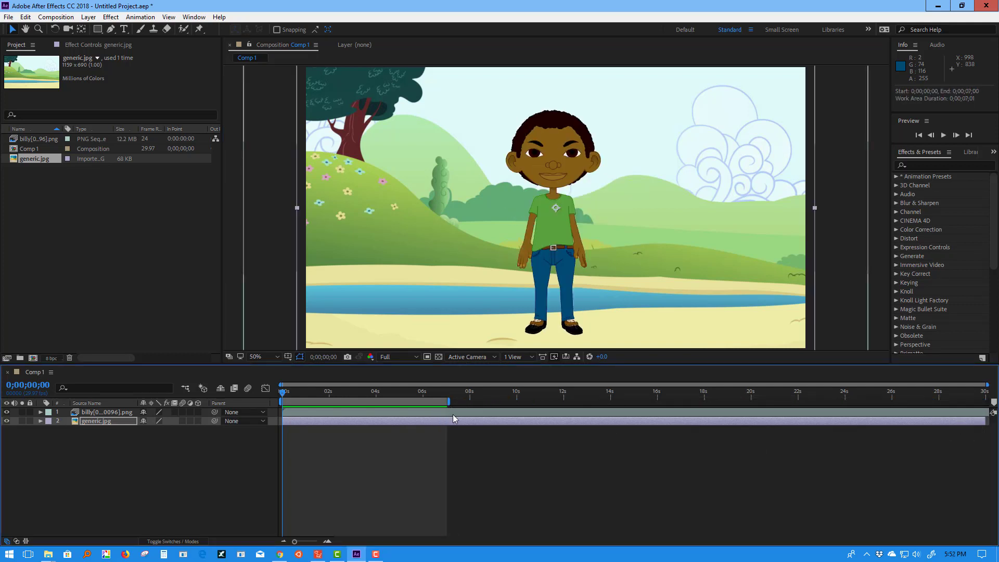
key(space)
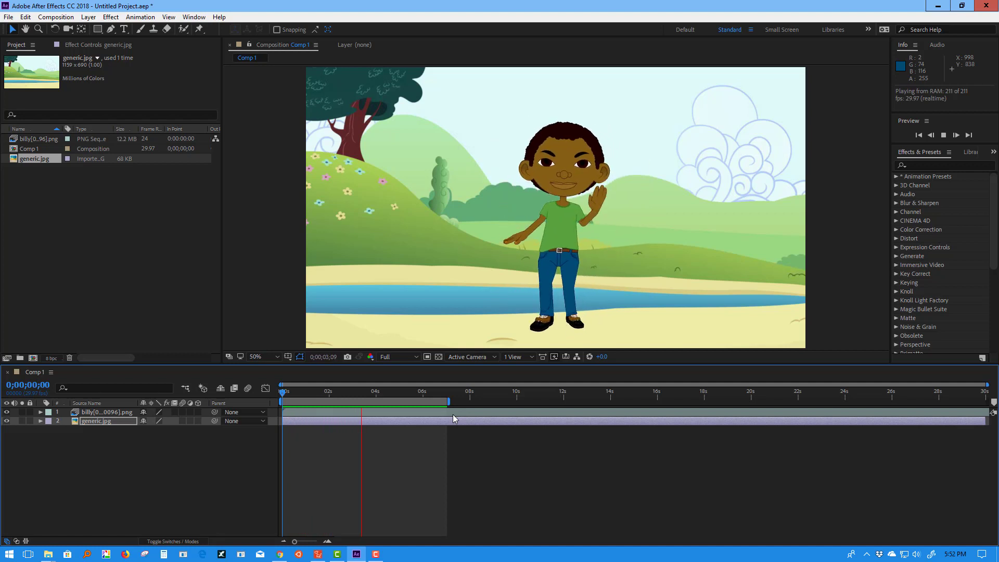
click(377, 396)
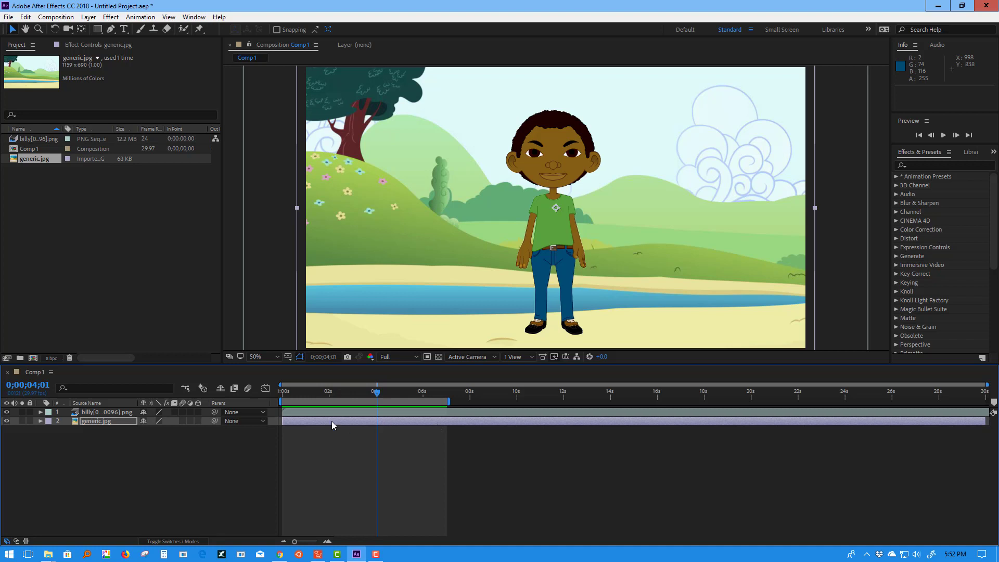
Make both layers 3D, push the landscape back, and move billy to 1054, 540, -48.
click(198, 412)
click(198, 421)
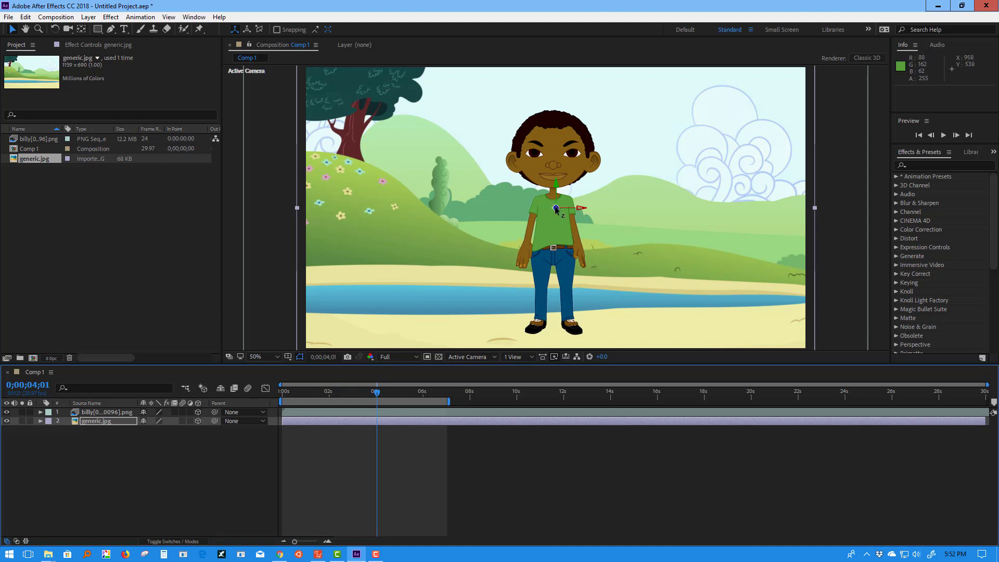
drag(555, 211, 555, 235)
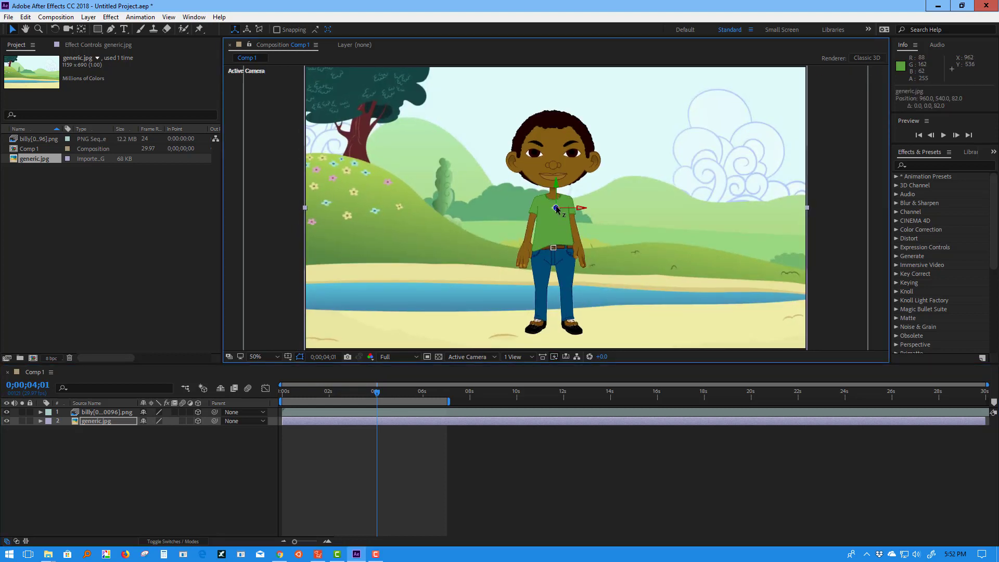
click(328, 412)
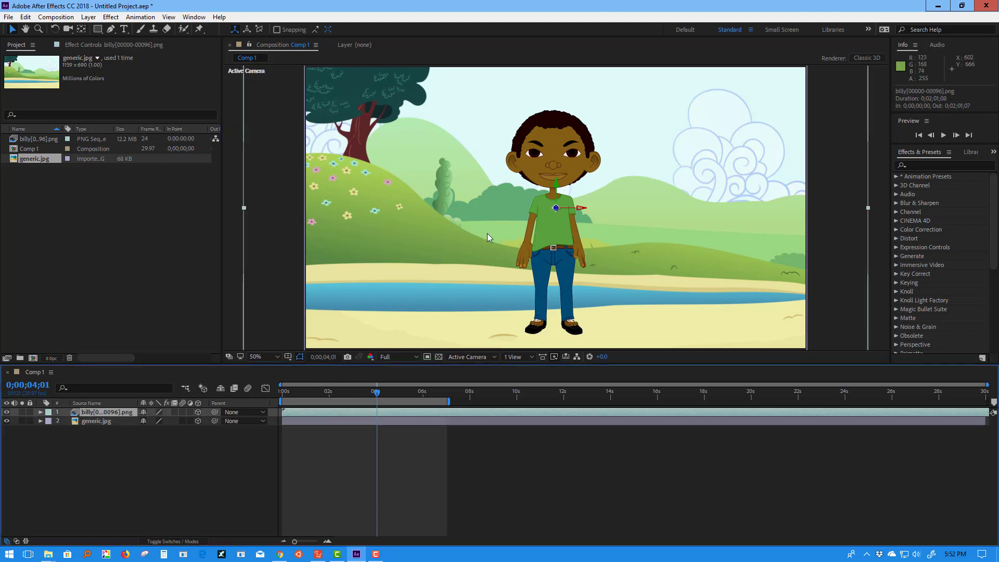
drag(555, 209, 599, 213)
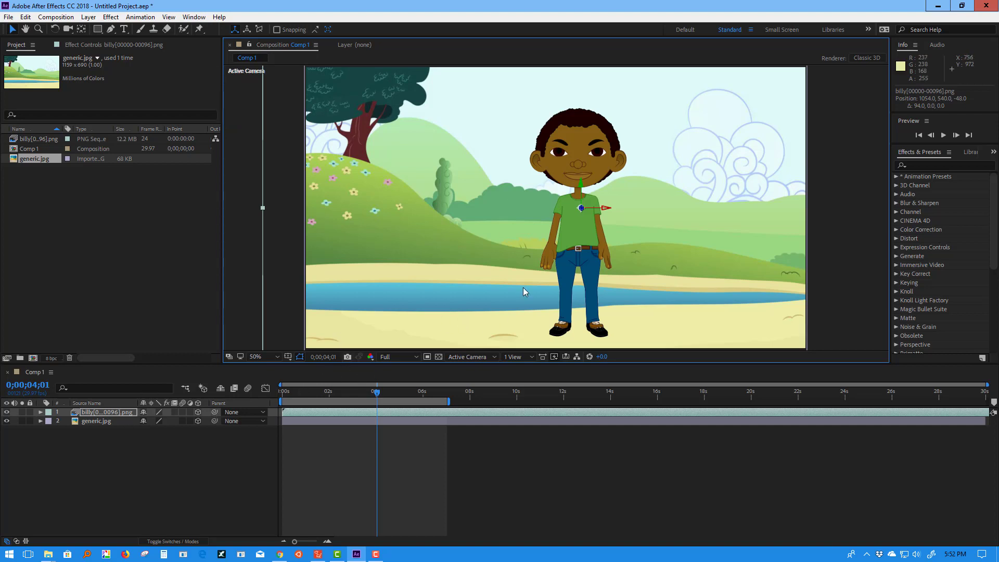
click(108, 493)
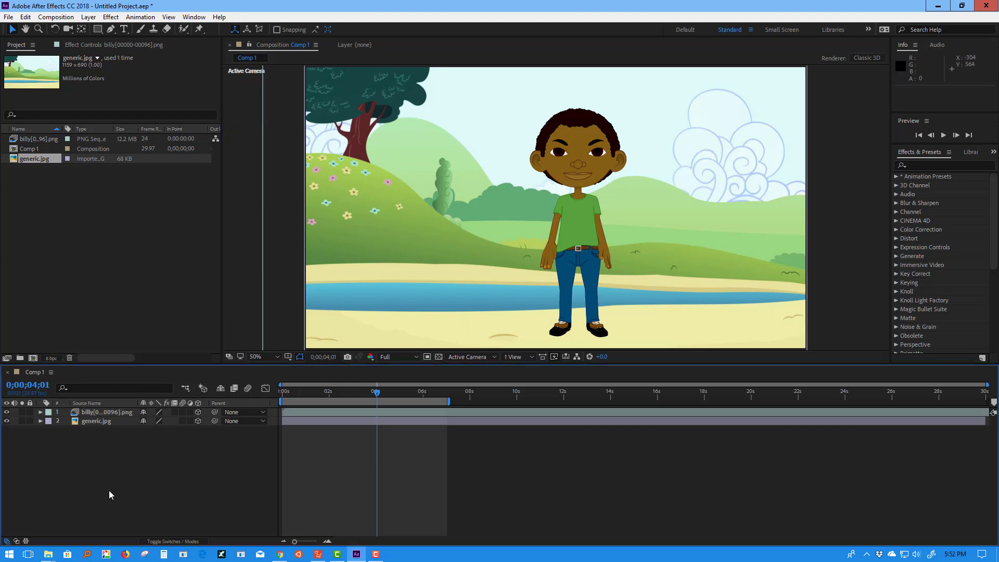
Add a new Camera 1 layer to Comp 1 using the default camera settings.
right_click(99, 451)
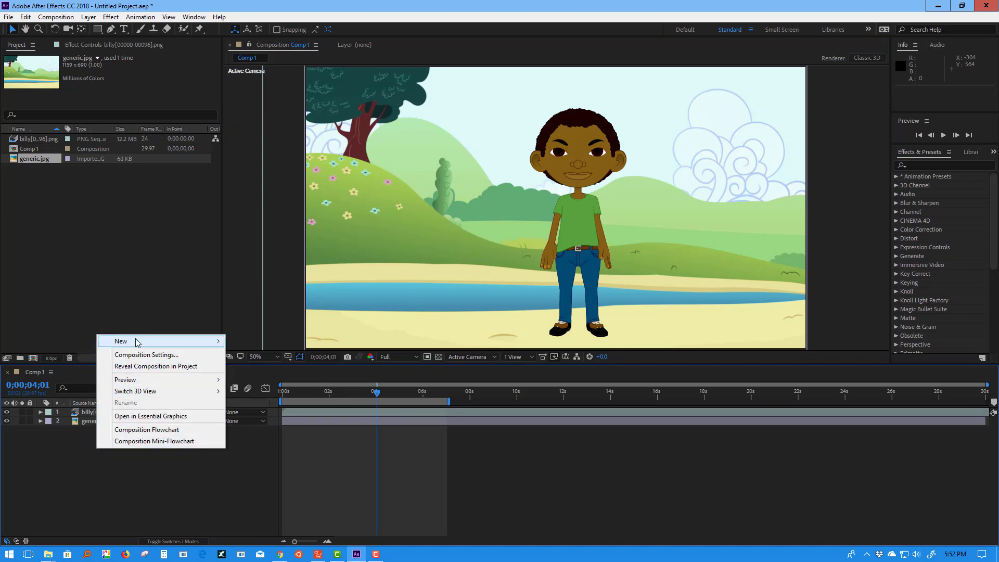
mouse_move(137, 341)
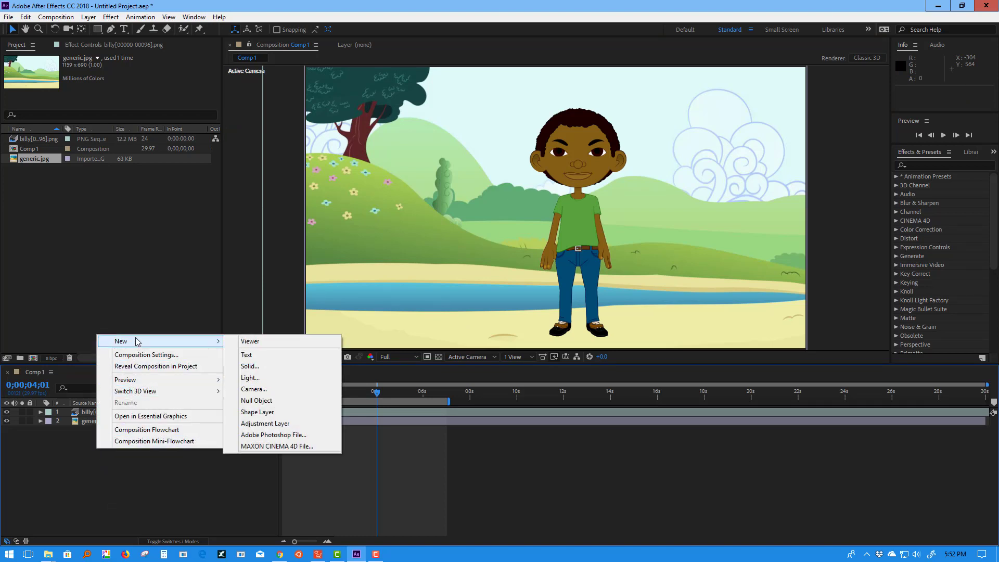
click(260, 391)
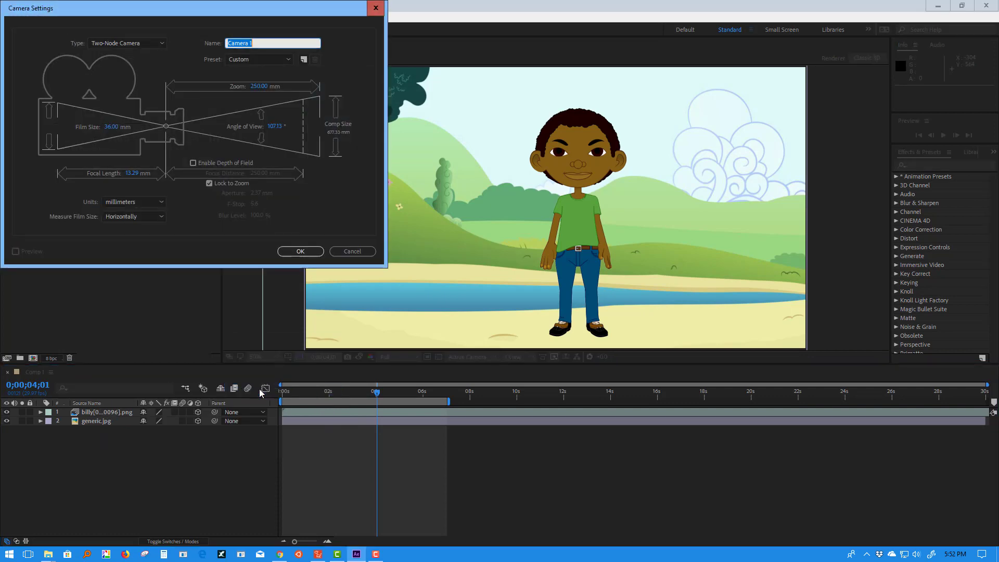
click(301, 252)
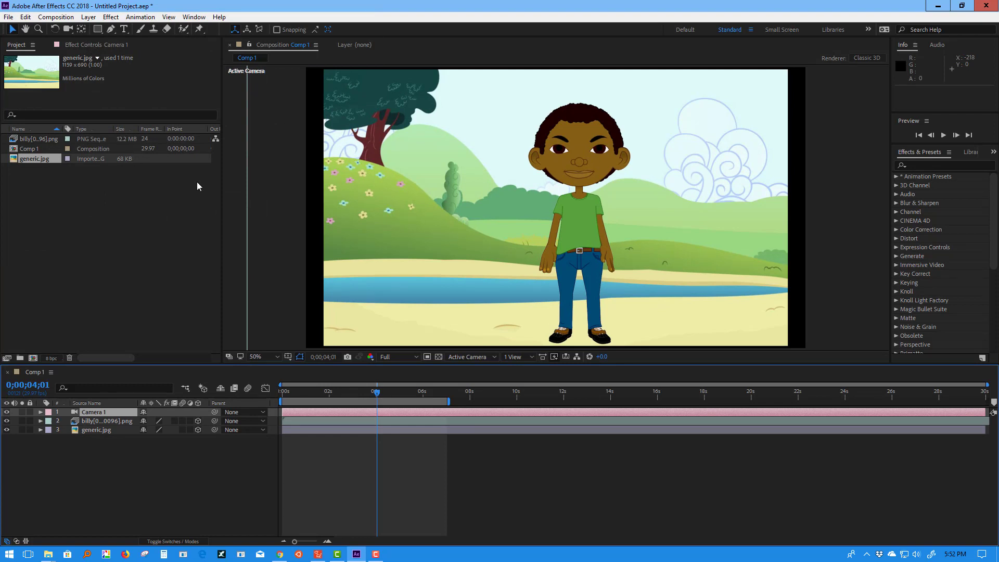
Orbit Camera 1 with the Orbit Camera Tool to tilt the scene.
click(68, 29)
drag(68, 29, 114, 43)
drag(471, 220, 588, 232)
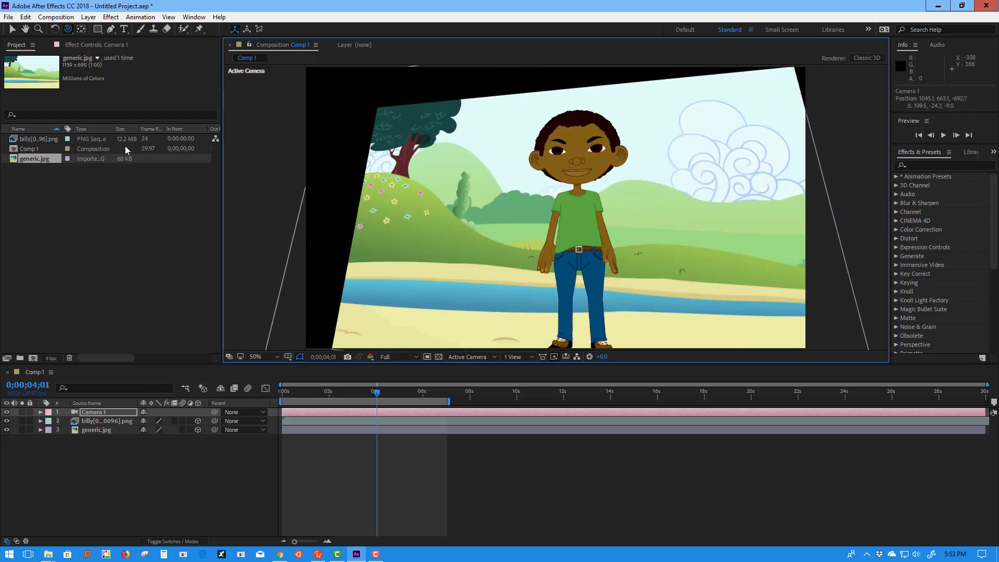
Scale up generic.jpg to cover the tilted view, then orbit the camera to 795.1, 595.6, -687.0.
click(97, 429)
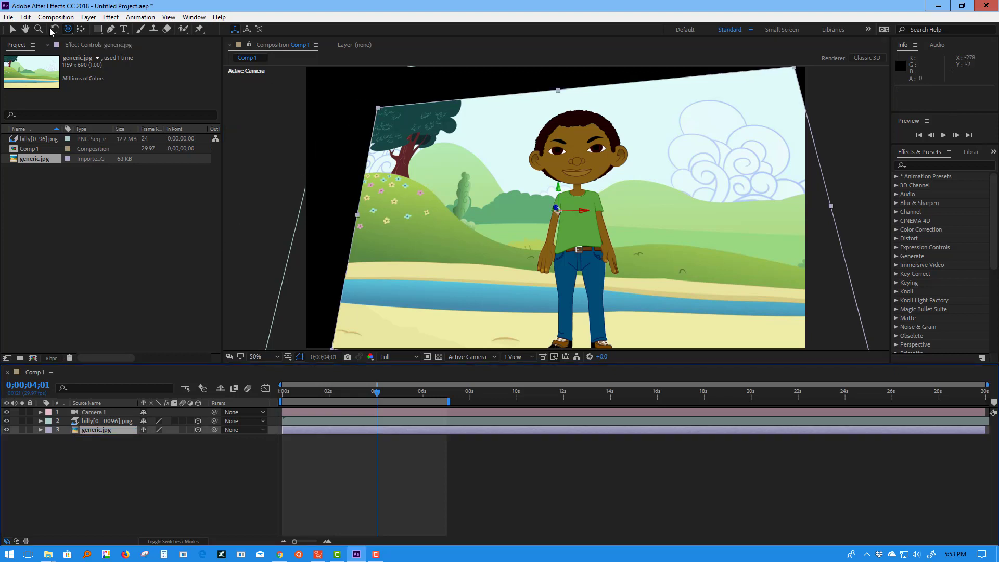
click(68, 28)
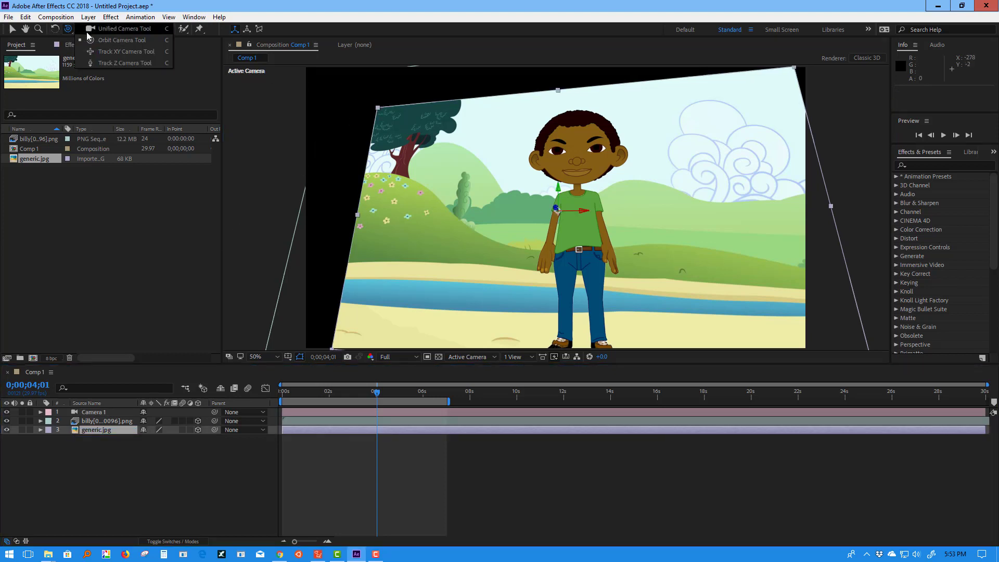
click(13, 29)
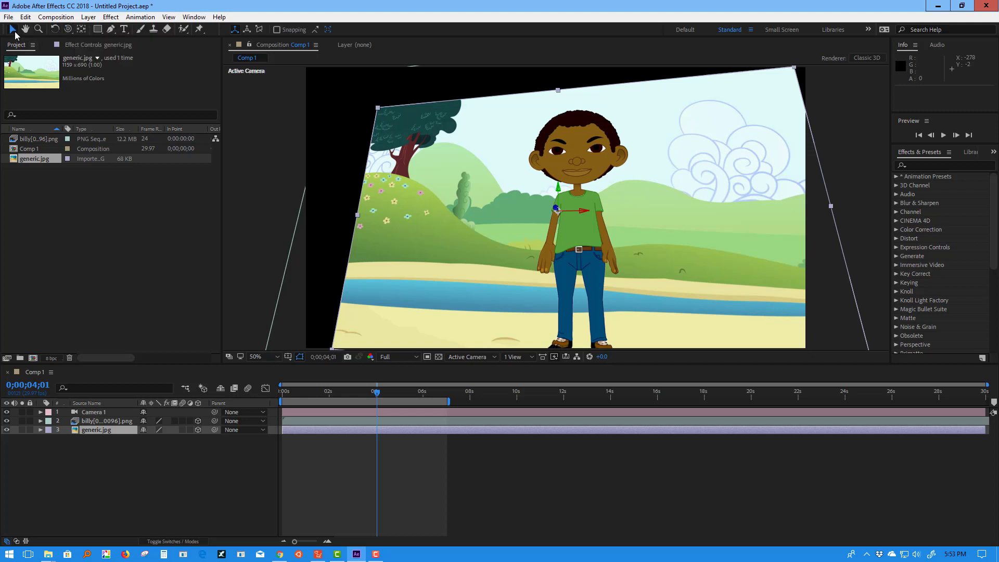
drag(377, 108, 234, 214)
click(67, 28)
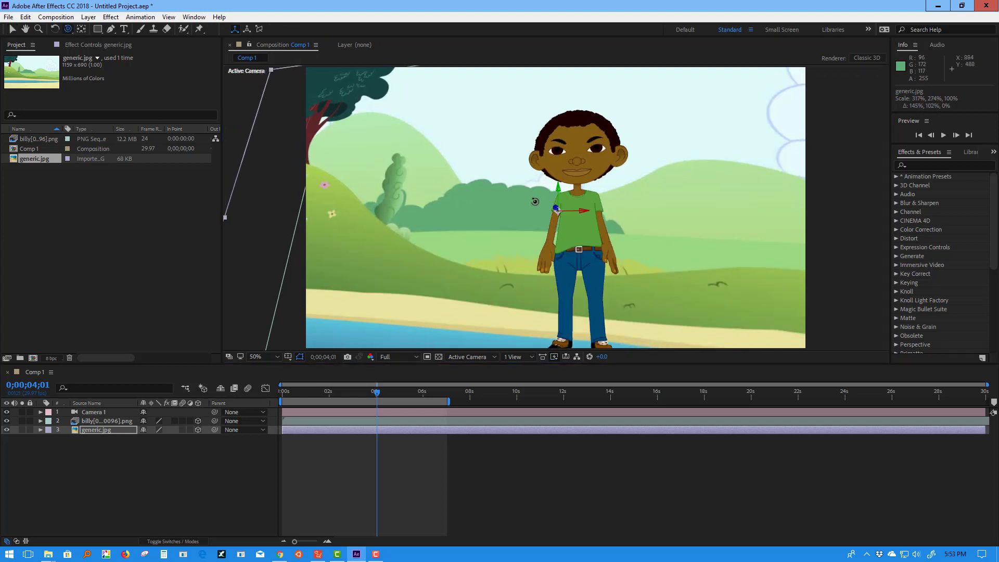
drag(536, 204, 556, 210)
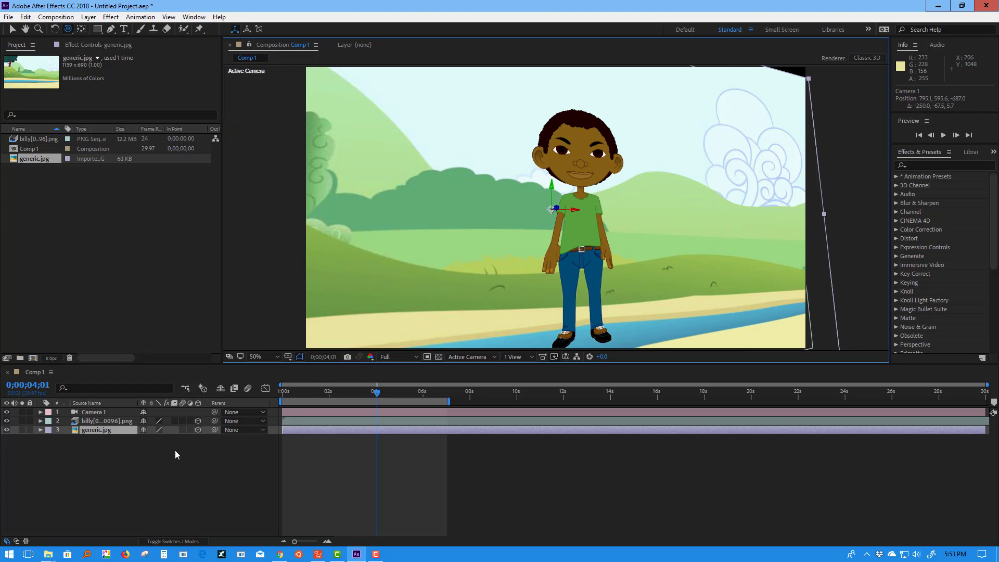
Dismiss the timeline context menu and orbit Camera 1 to position 990.5, 564.7, -707.6.
click(130, 450)
right_click(130, 451)
mouse_move(167, 377)
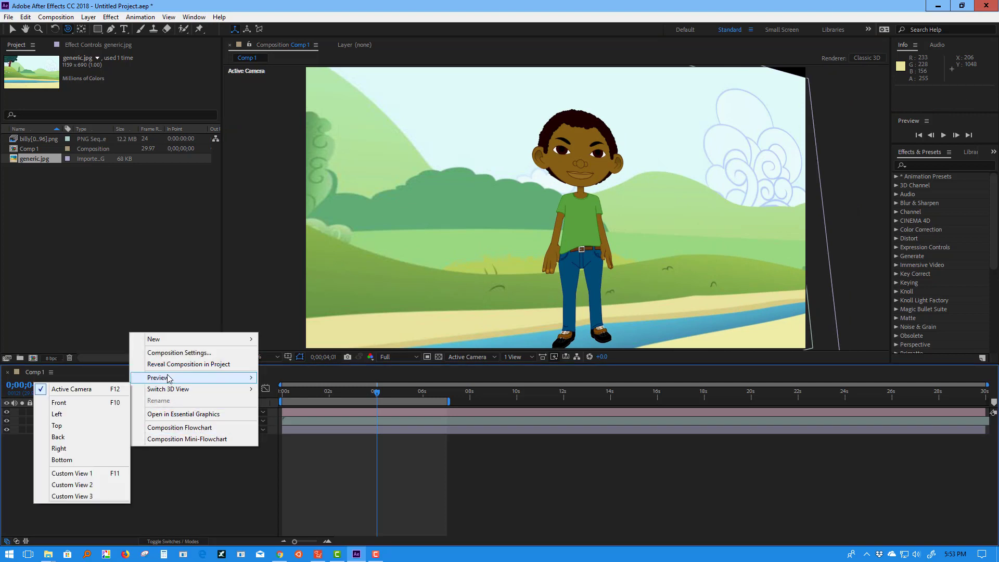
mouse_move(171, 343)
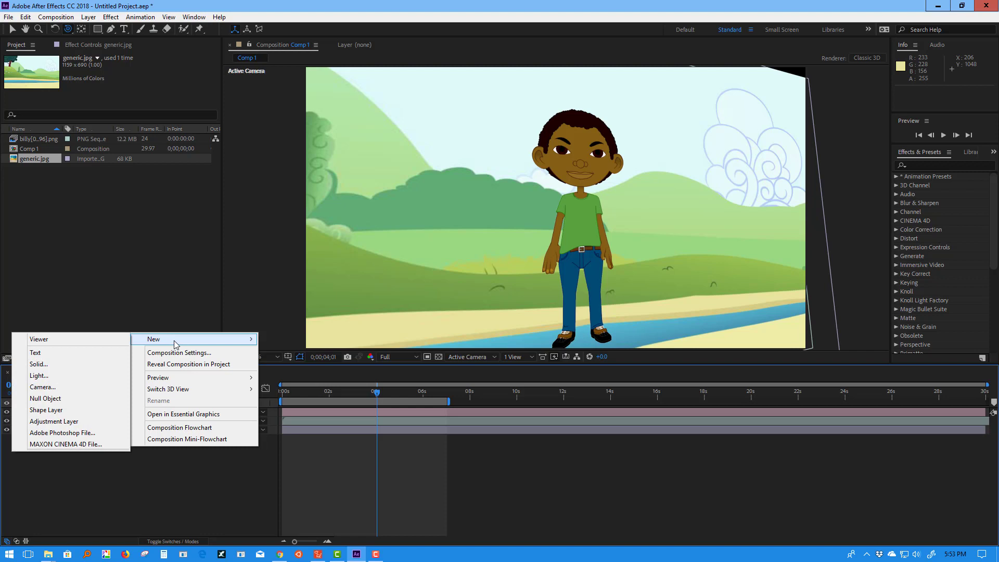
click(241, 278)
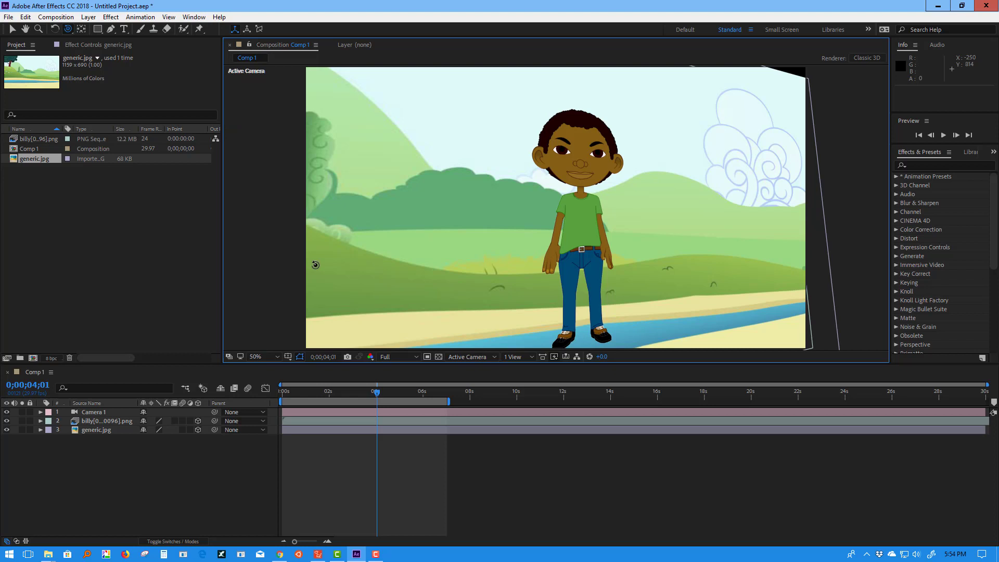
mouse_move(610, 222)
mouse_down()
mouse_move(603, 235)
mouse_move(594, 222)
mouse_up()
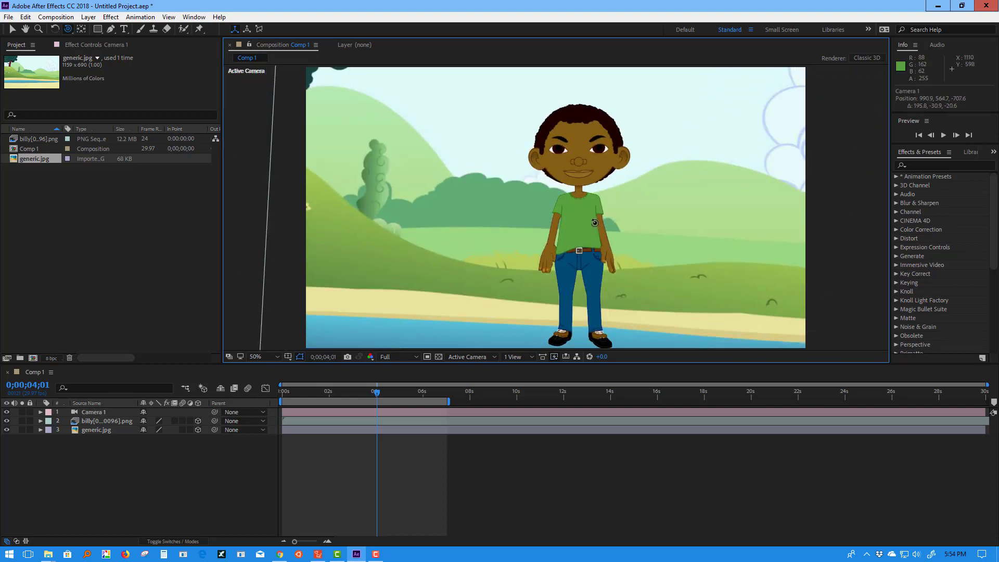